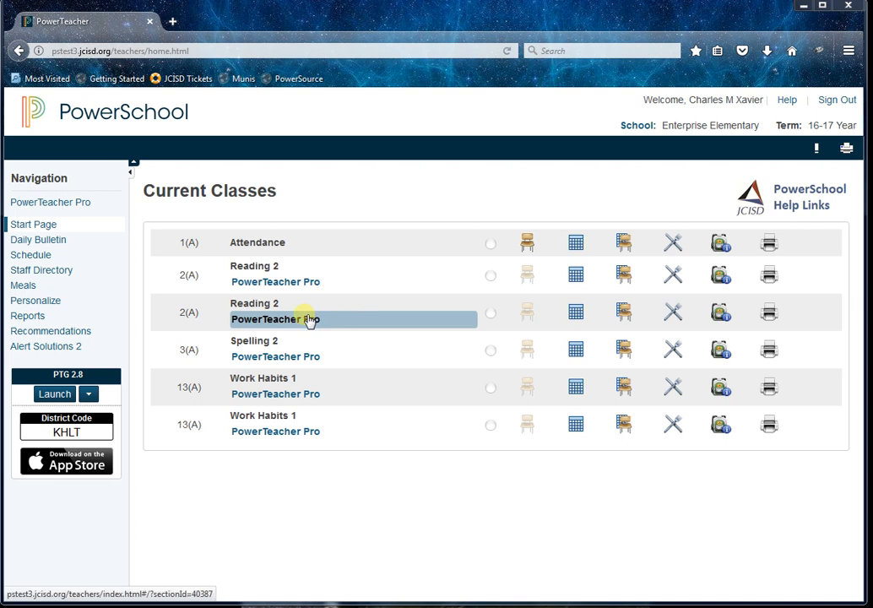
Open the Reading 2 class in PowerTeacher Pro and show the assignments filter.
{"action": "left_click", "coordinate": [309, 320]}
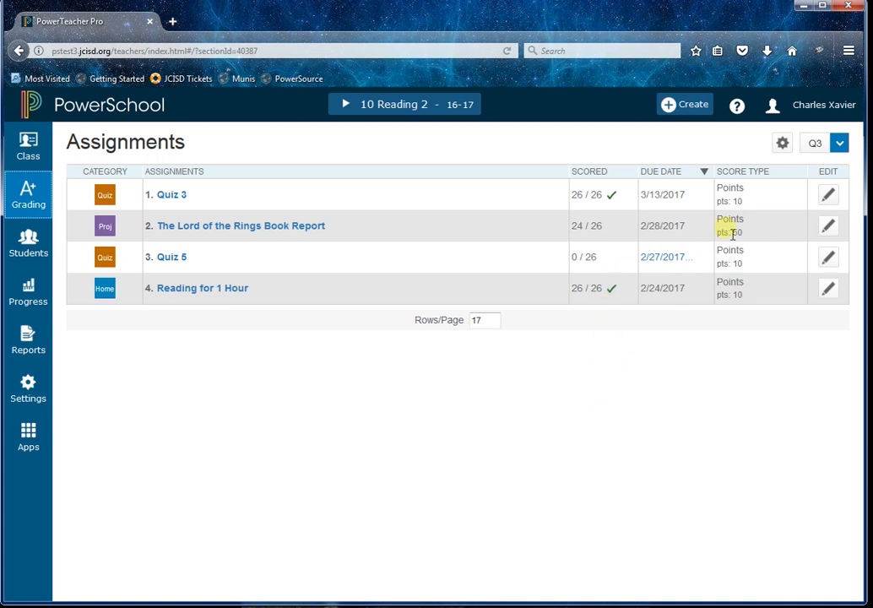
{"action": "left_click", "coordinate": [783, 145]}
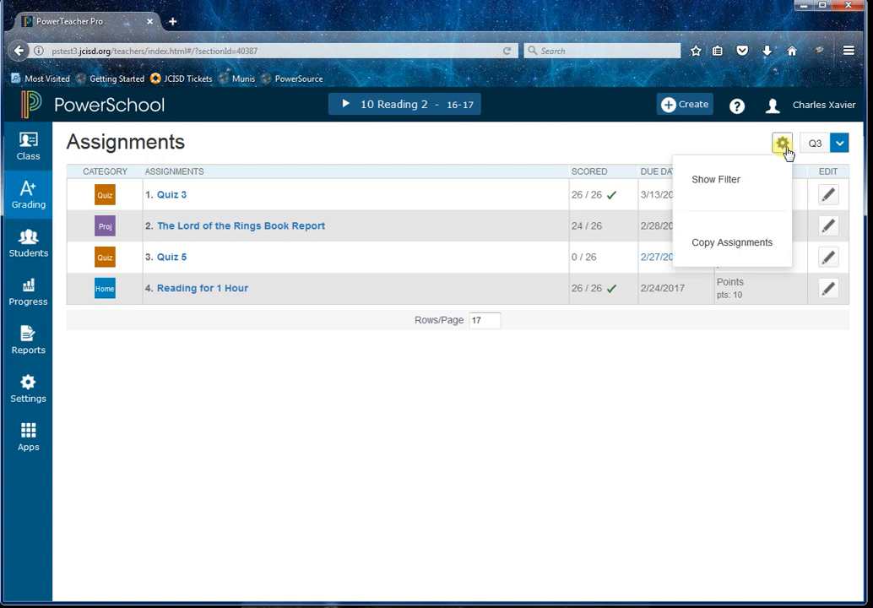
{"action": "left_click", "coordinate": [727, 179]}
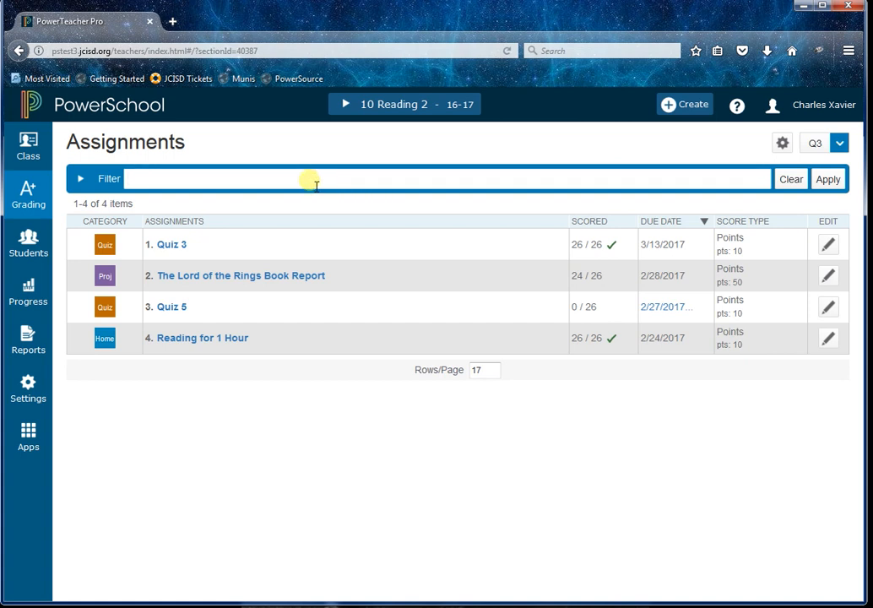
Filter the assignments list to show only assignments that need scoring.
{"action": "left_click", "coordinate": [828, 184]}
{"action": "left_click", "coordinate": [791, 179]}
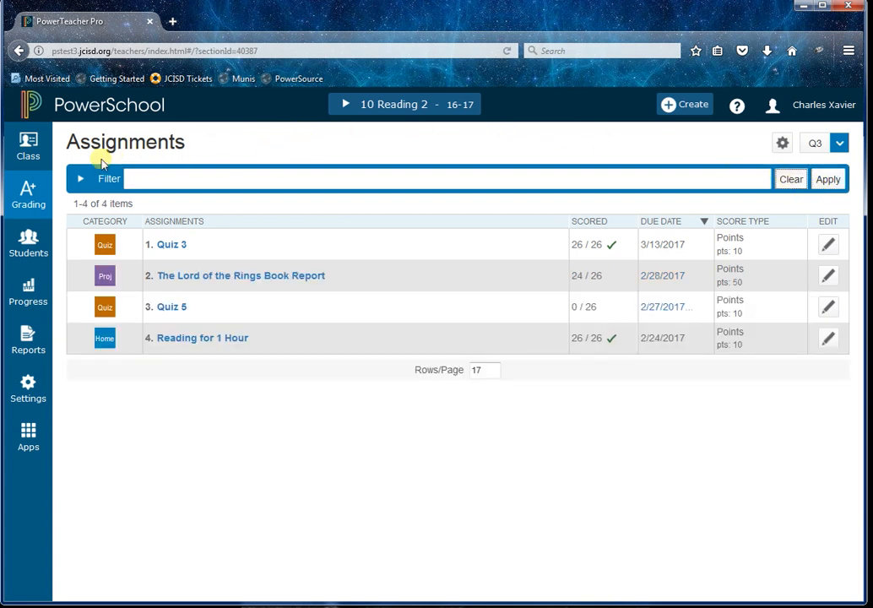
{"action": "left_click", "coordinate": [80, 179]}
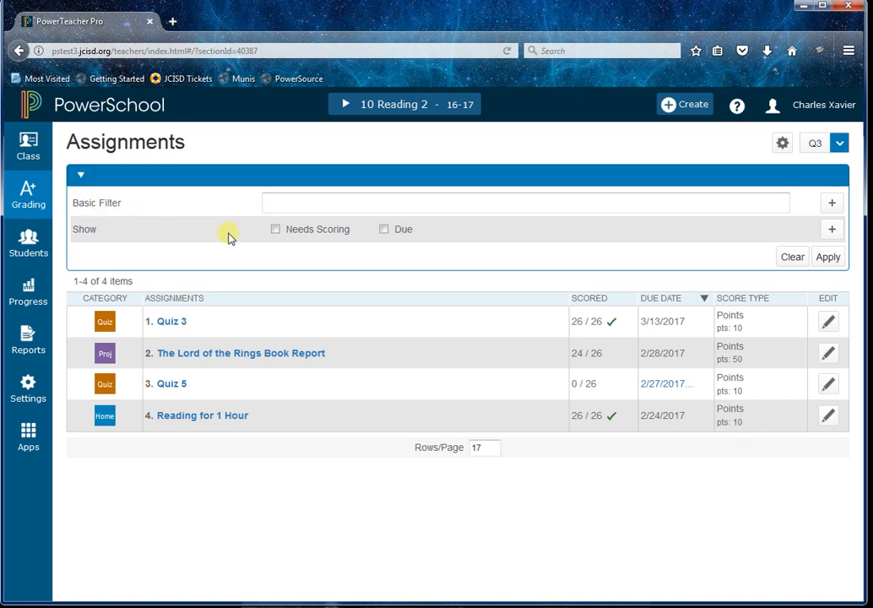
{"action": "left_click", "coordinate": [275, 230]}
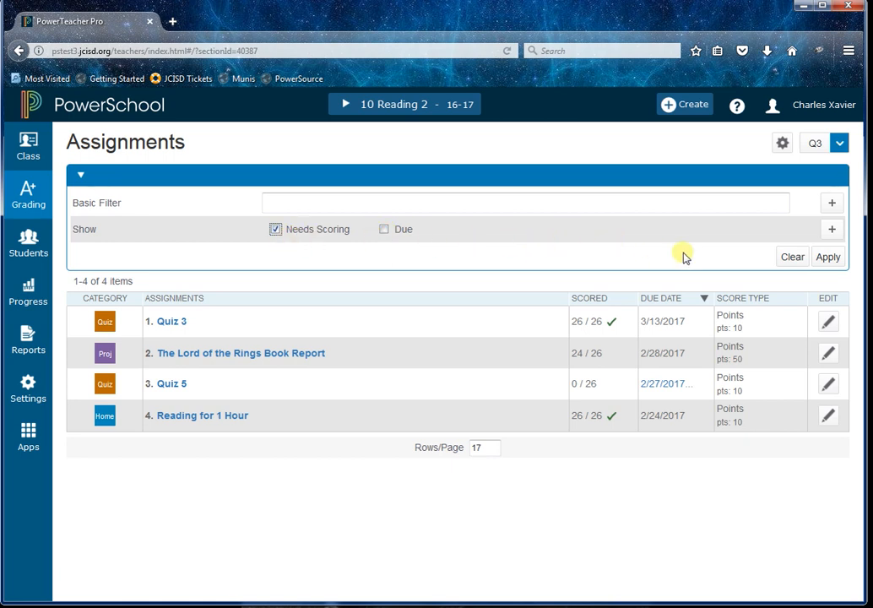
{"action": "left_click", "coordinate": [829, 258]}
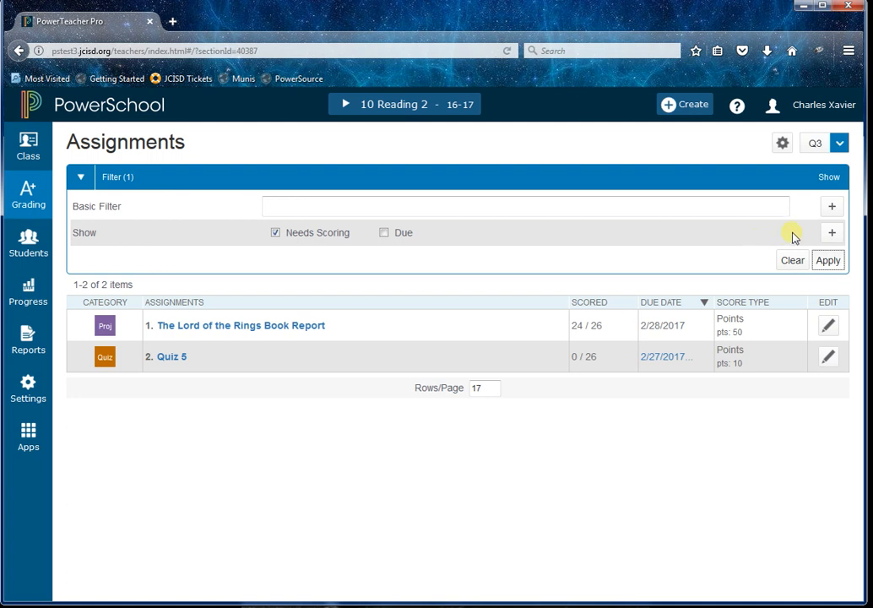
{"action": "left_click", "coordinate": [833, 235]}
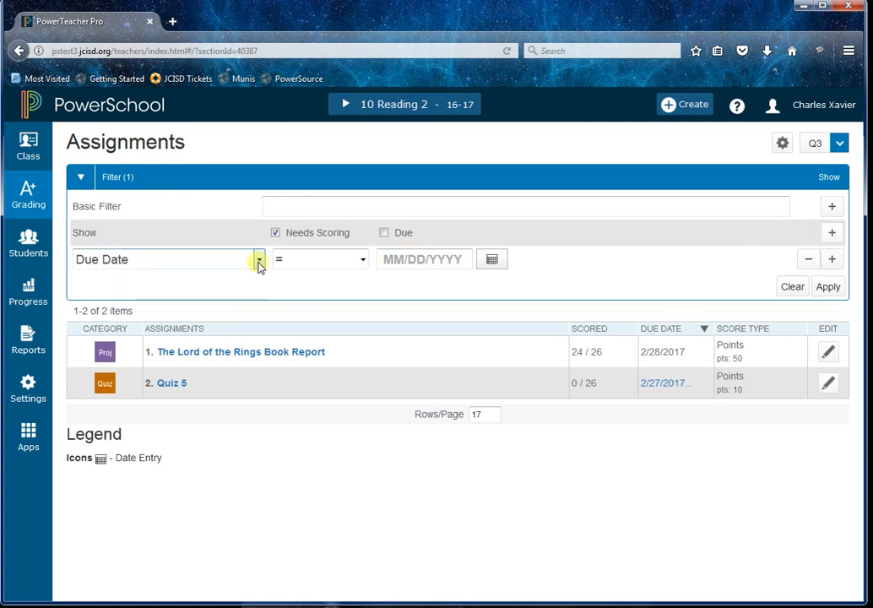
{"action": "left_click", "coordinate": [258, 262]}
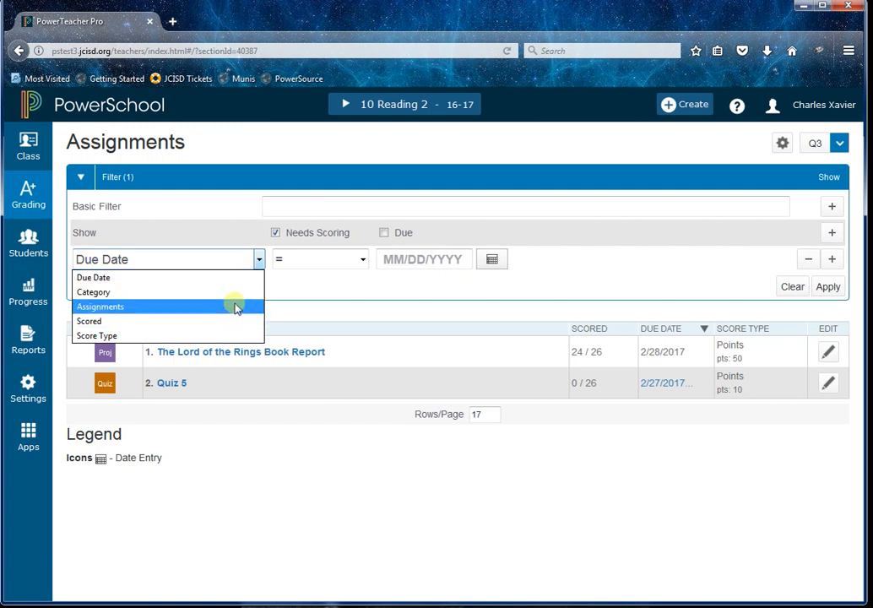
{"action": "left_click", "coordinate": [699, 261]}
{"action": "left_click", "coordinate": [807, 263]}
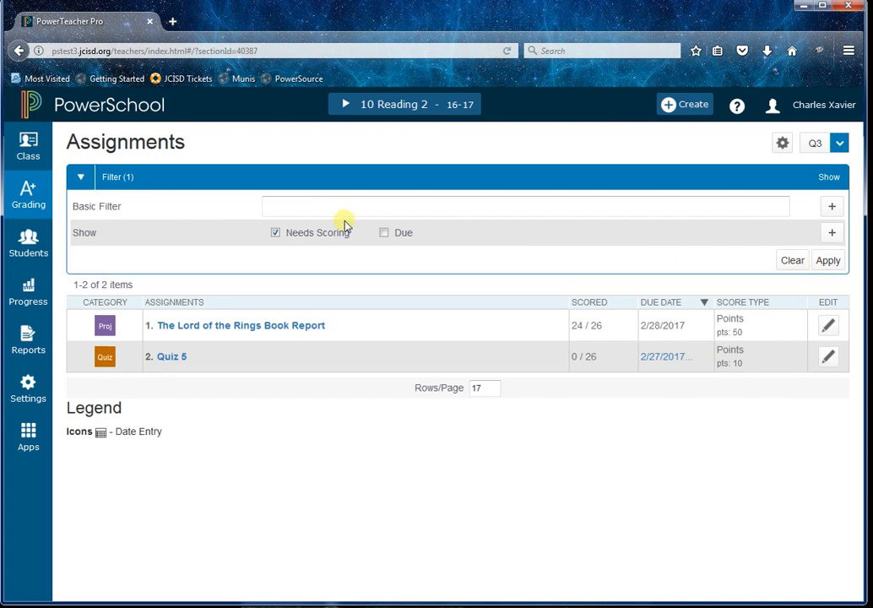
Open Quiz 5 for scoring, look at its filter options, and hide the filter bar.
{"action": "left_click", "coordinate": [180, 361]}
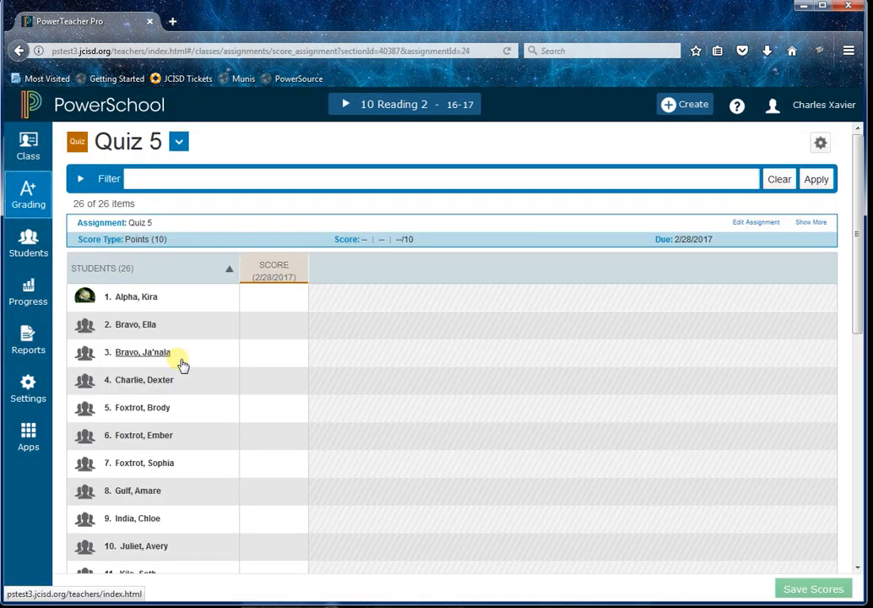
{"action": "left_click", "coordinate": [81, 178]}
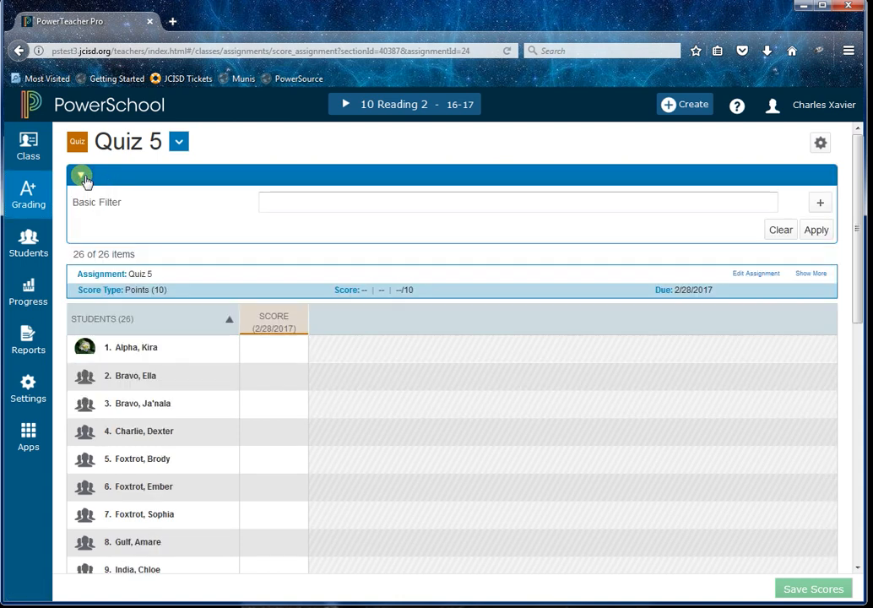
{"action": "left_click", "coordinate": [820, 204]}
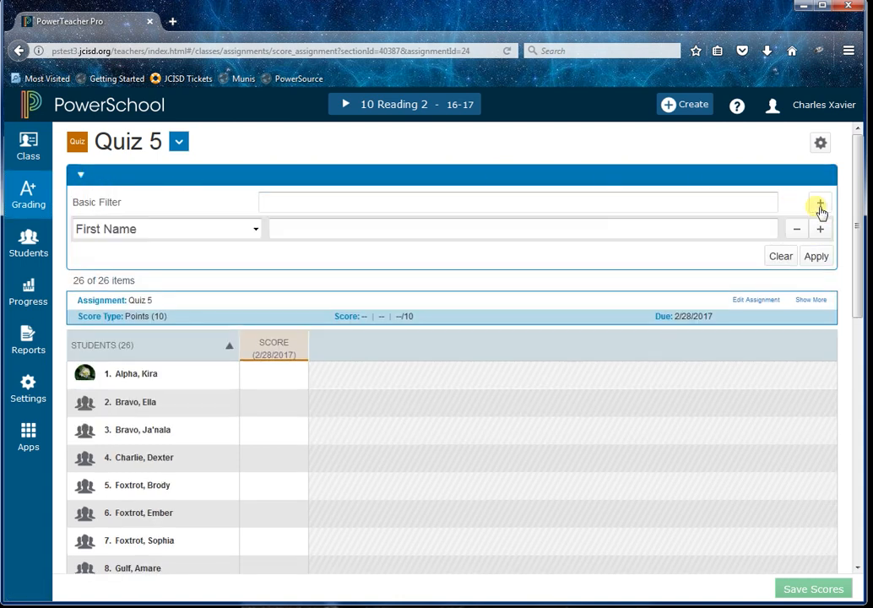
{"action": "left_click", "coordinate": [80, 177]}
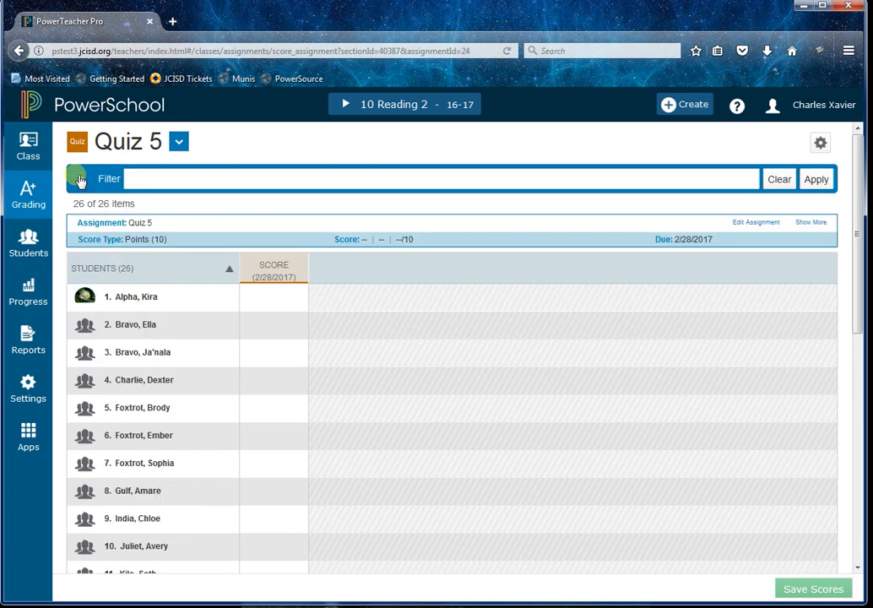
{"action": "left_click", "coordinate": [820, 143]}
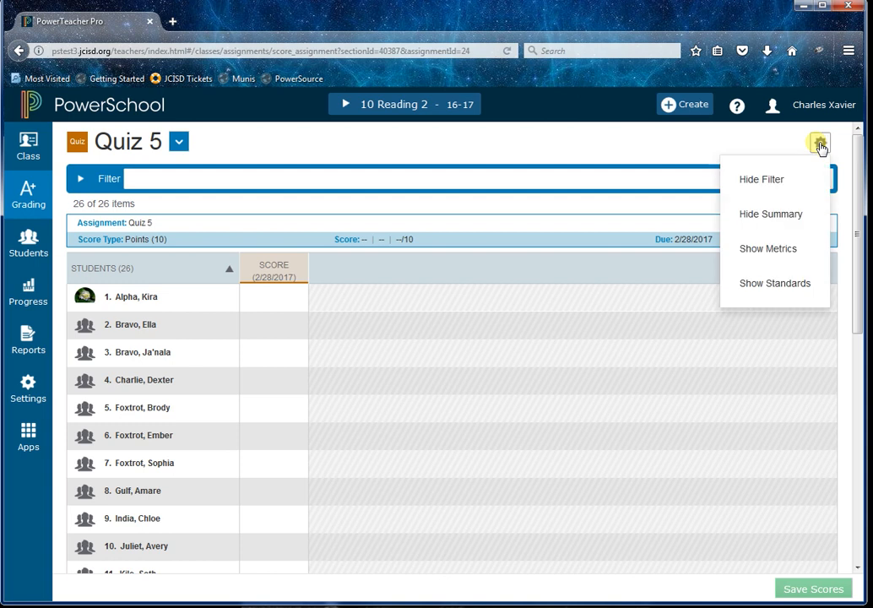
{"action": "left_click", "coordinate": [794, 179]}
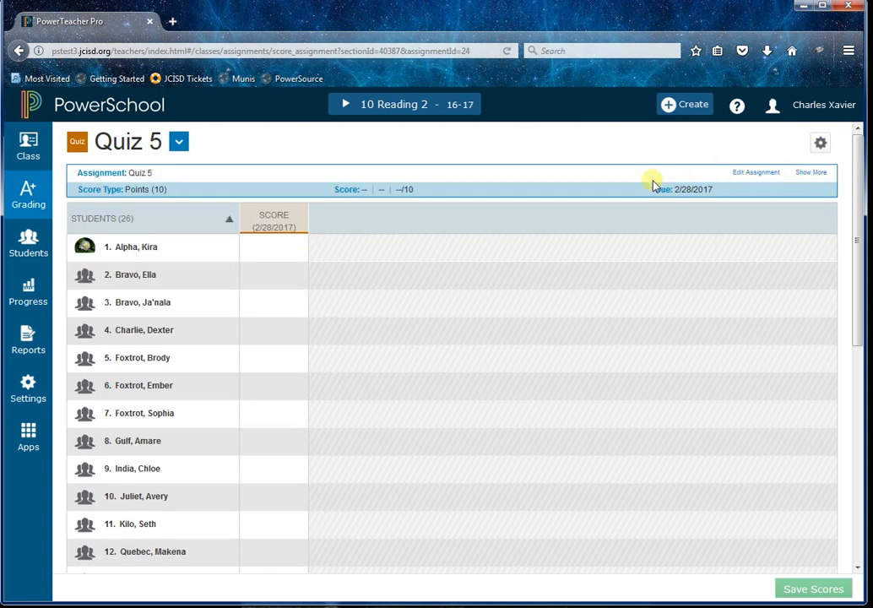
Open the score inspector for the first student's Quiz 5 score and view its comments panel.
{"action": "left_click", "coordinate": [273, 250]}
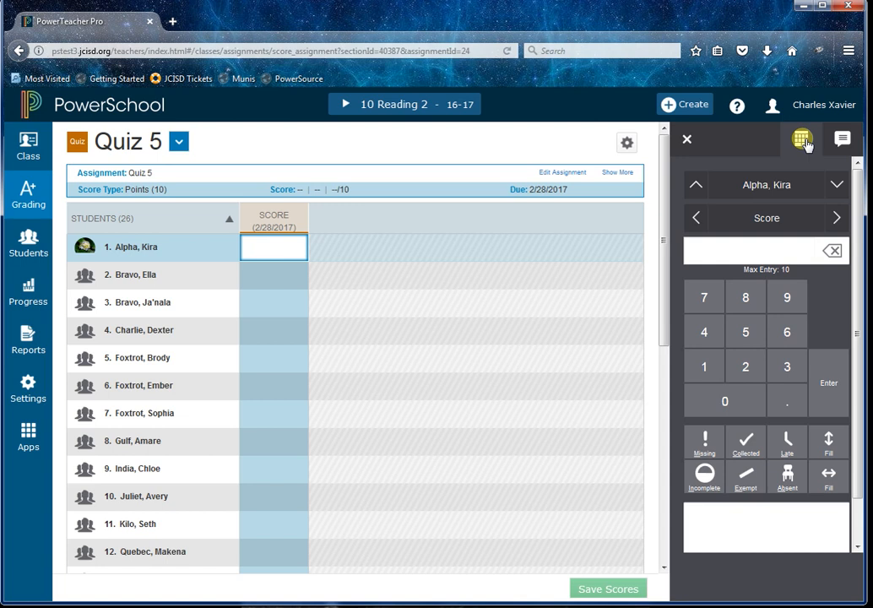
{"action": "left_click", "coordinate": [842, 140]}
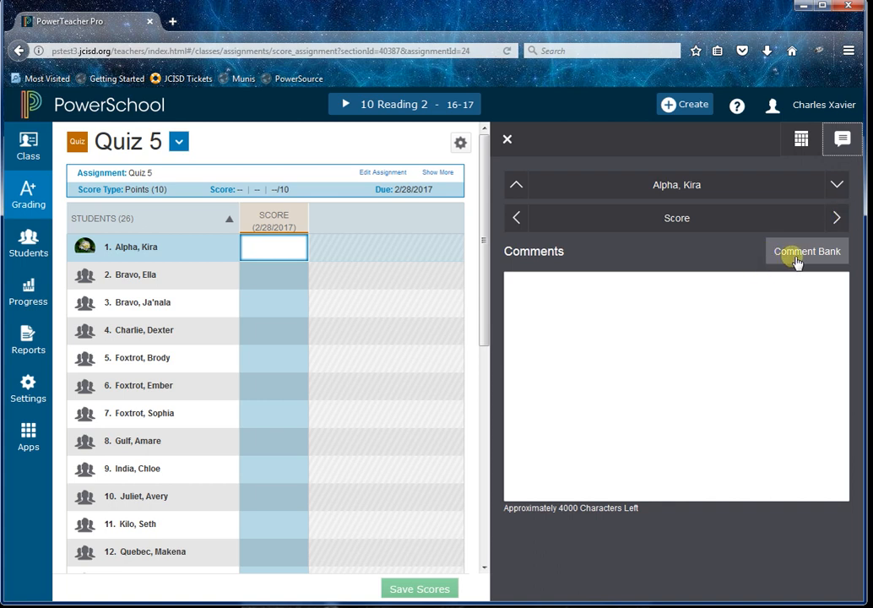
{"action": "left_click", "coordinate": [802, 142]}
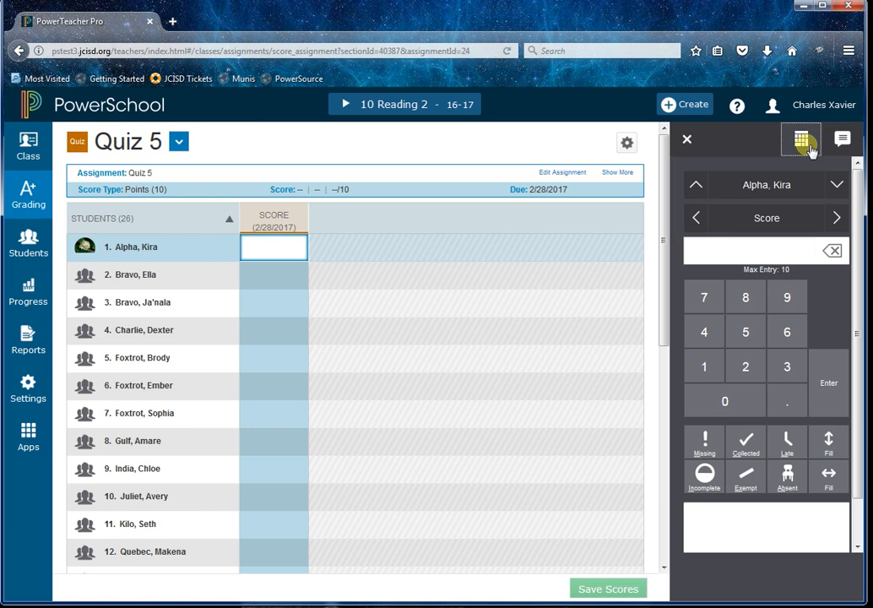
Step between students' score cells with the inspector navigation and arrow keys, returning to the first student.
{"action": "left_click", "coordinate": [836, 184]}
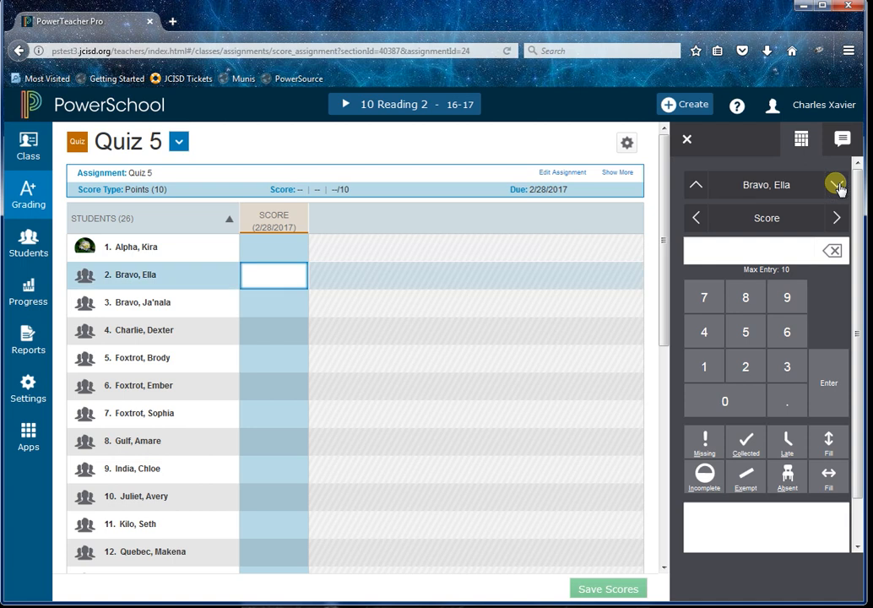
{"action": "left_click", "coordinate": [836, 185]}
{"action": "left_click", "coordinate": [695, 184]}
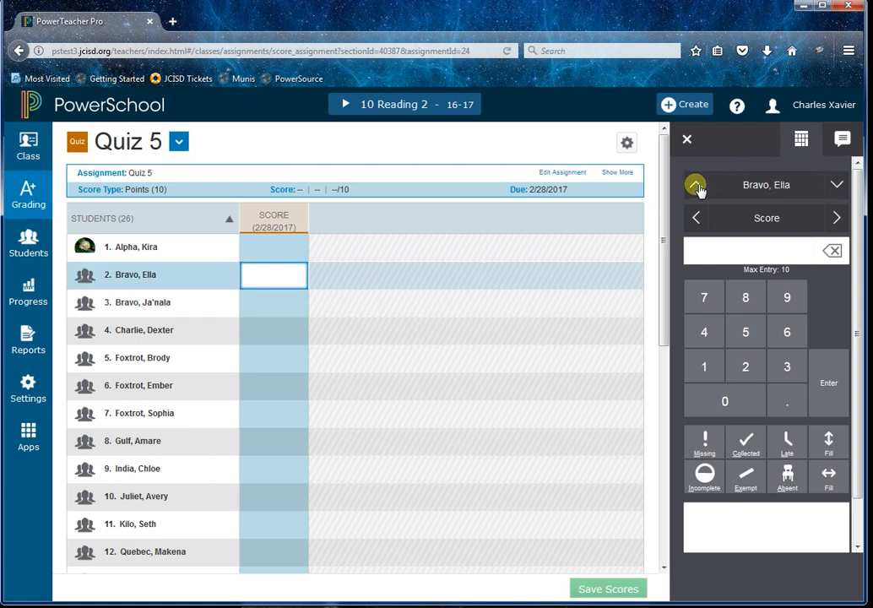
{"action": "left_click", "coordinate": [696, 185]}
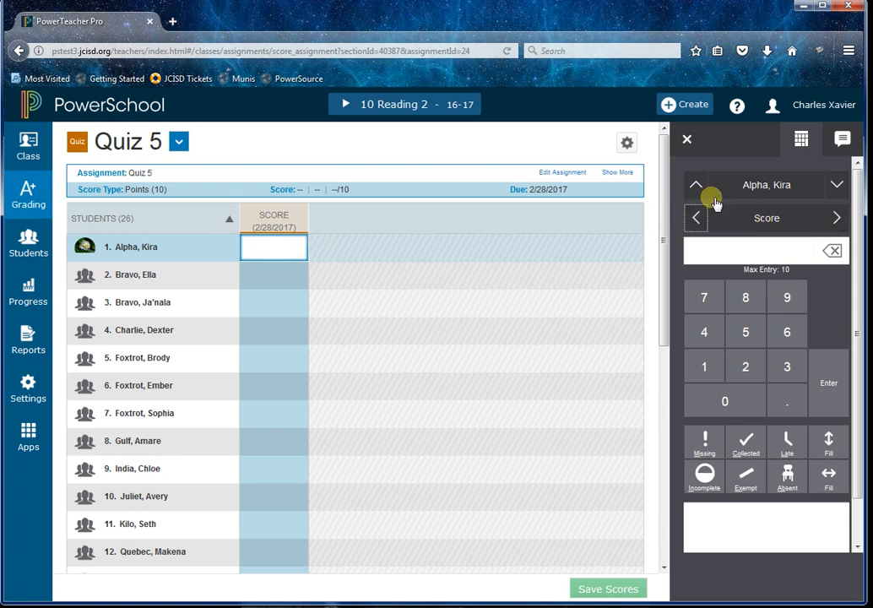
{"action": "key", "text": "Down"}
{"action": "key", "text": "Down"}
{"action": "key", "text": "Up"}
{"action": "key", "text": "Up"}
{"action": "key", "text": "Down"}
{"action": "key", "text": "Down"}
{"action": "key", "text": "Down"}
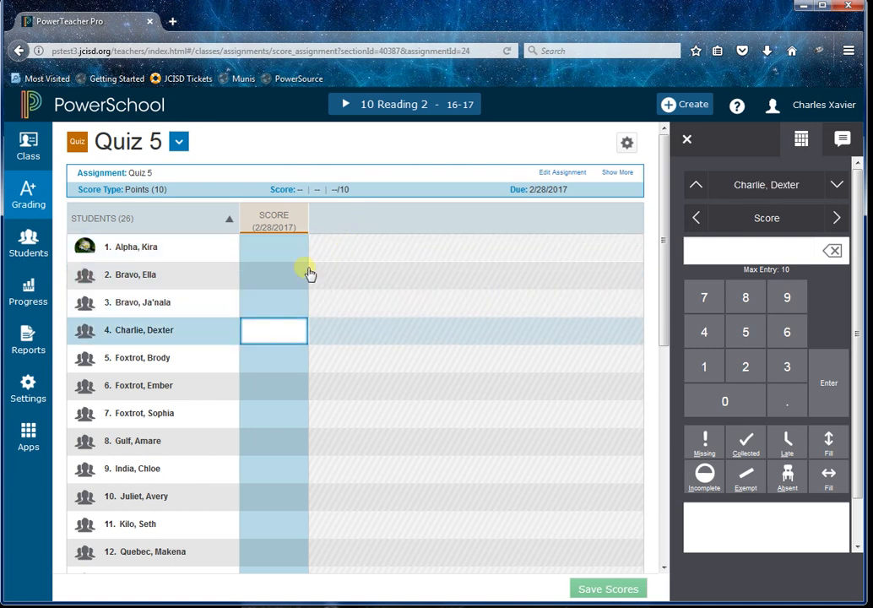
{"action": "left_click", "coordinate": [274, 359]}
{"action": "left_click", "coordinate": [275, 249]}
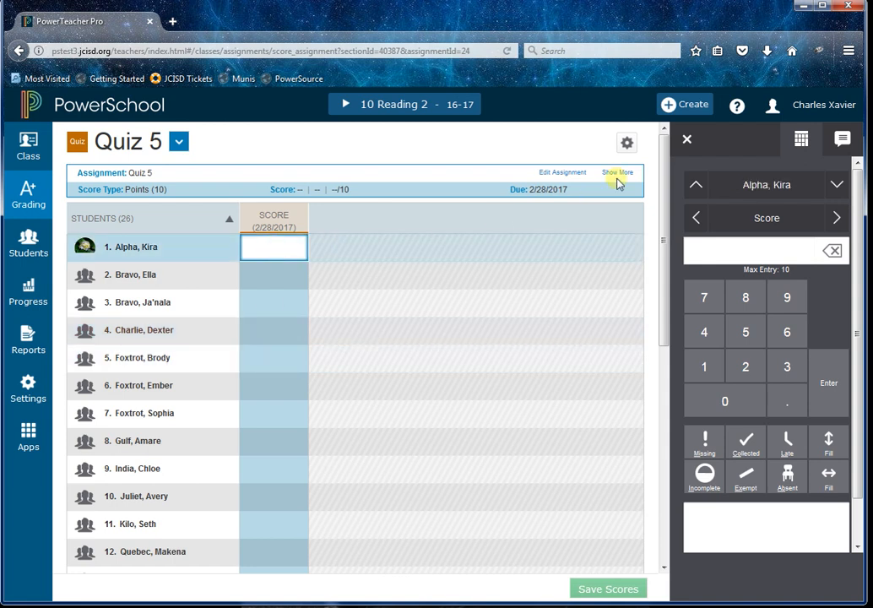
Enter Quiz 5 scores of 7, 8 and 4 for the first three students.
{"action": "left_click", "coordinate": [763, 252]}
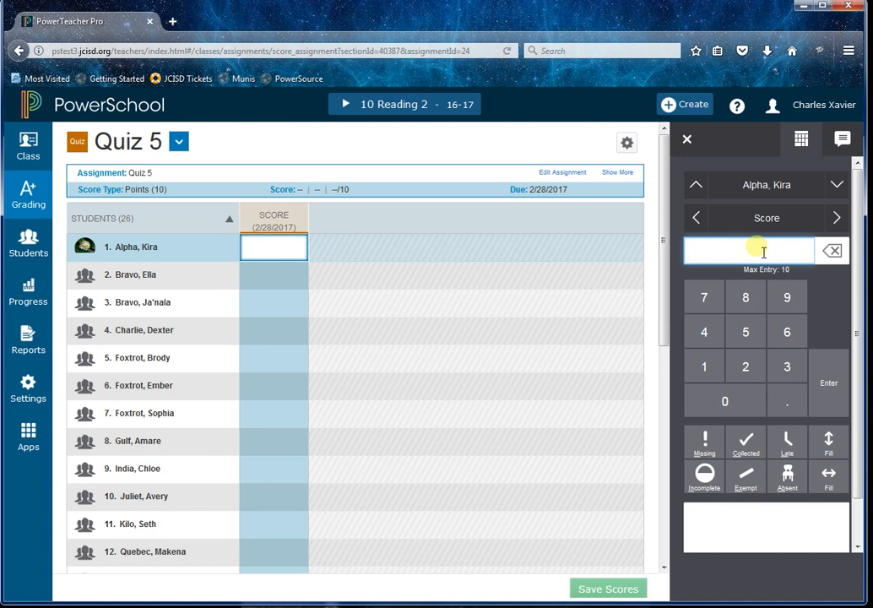
{"action": "left_click", "coordinate": [703, 291]}
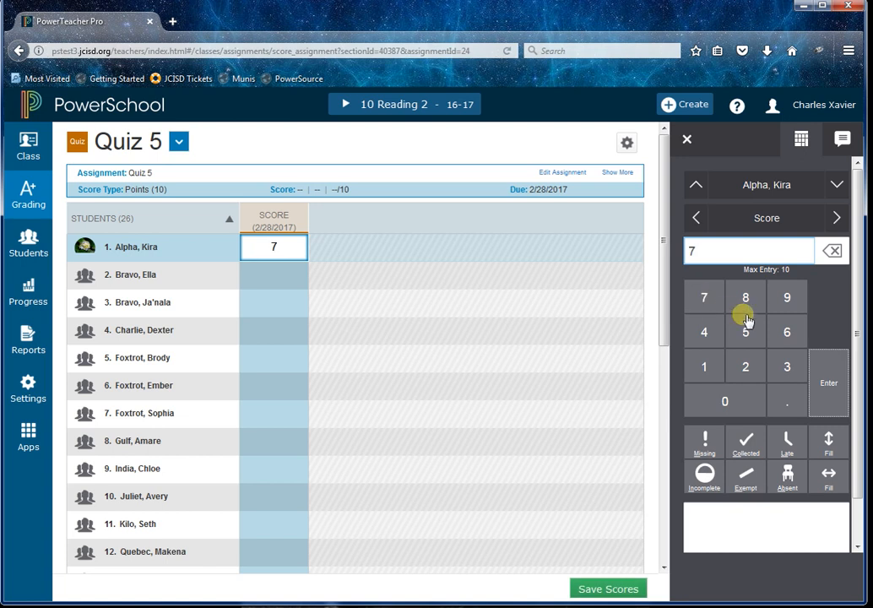
{"action": "left_click", "coordinate": [833, 382]}
{"action": "left_click", "coordinate": [748, 298]}
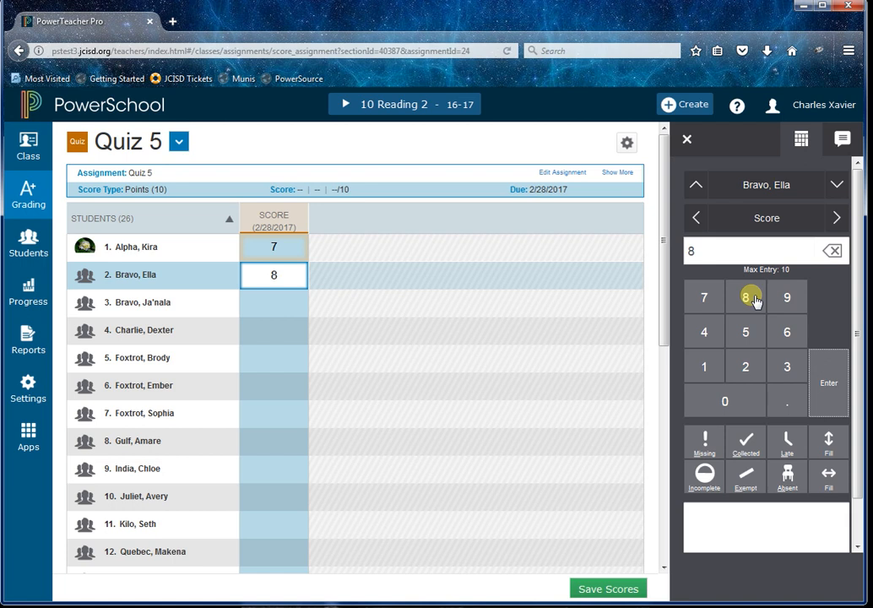
{"action": "left_click", "coordinate": [836, 378]}
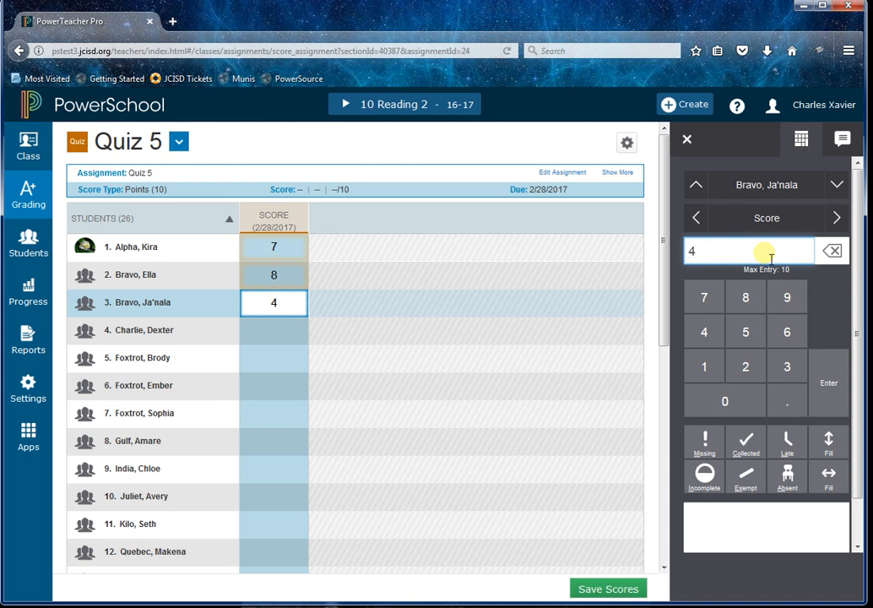
{"action": "key", "text": "Return"}
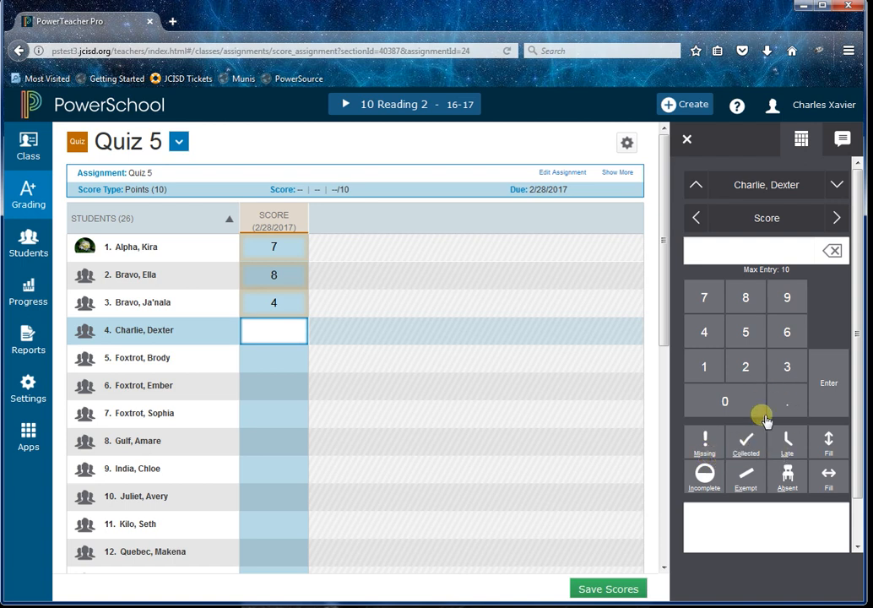
Mark the fourth student's score as Incomplete and enter a score of 10.
{"action": "left_click", "coordinate": [705, 477]}
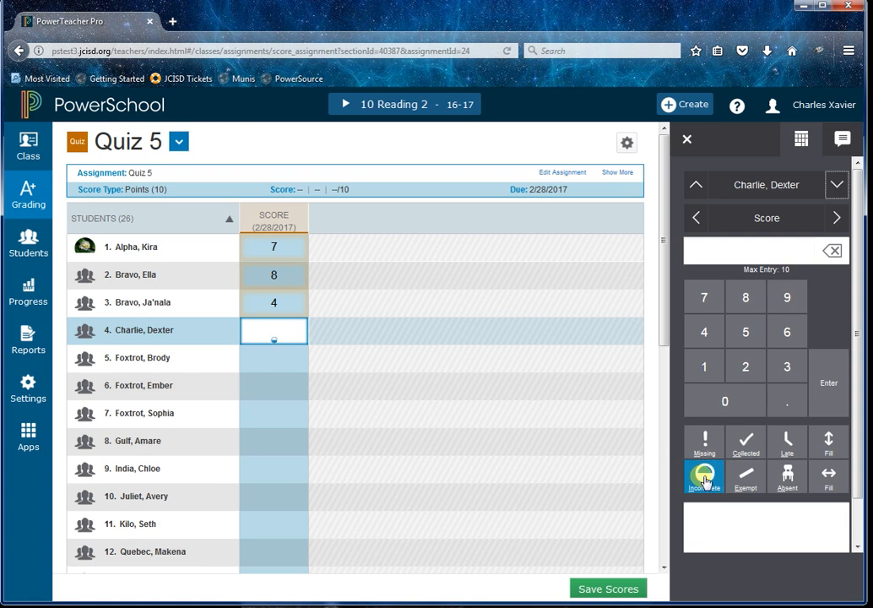
{"action": "left_click", "coordinate": [762, 251]}
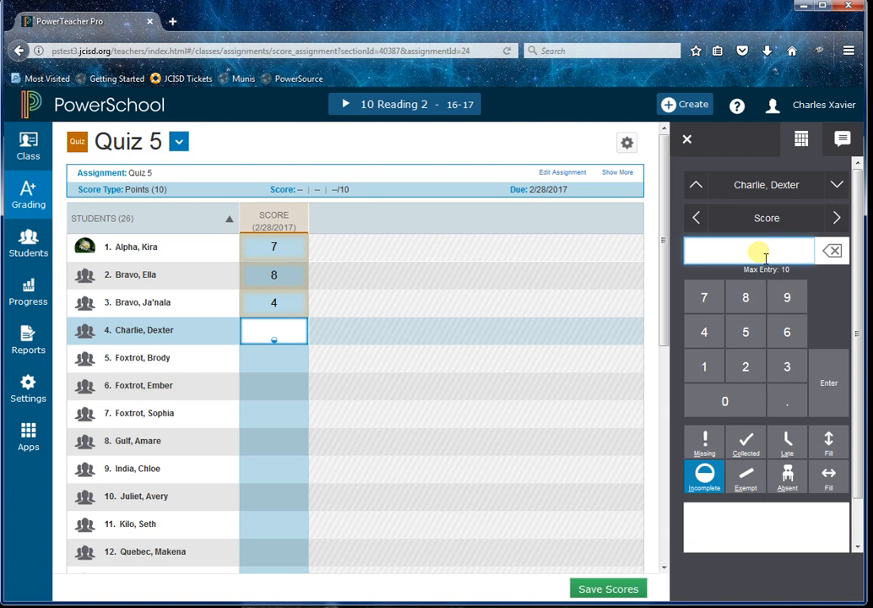
{"action": "type", "text": "10"}
{"action": "left_click", "coordinate": [825, 373]}
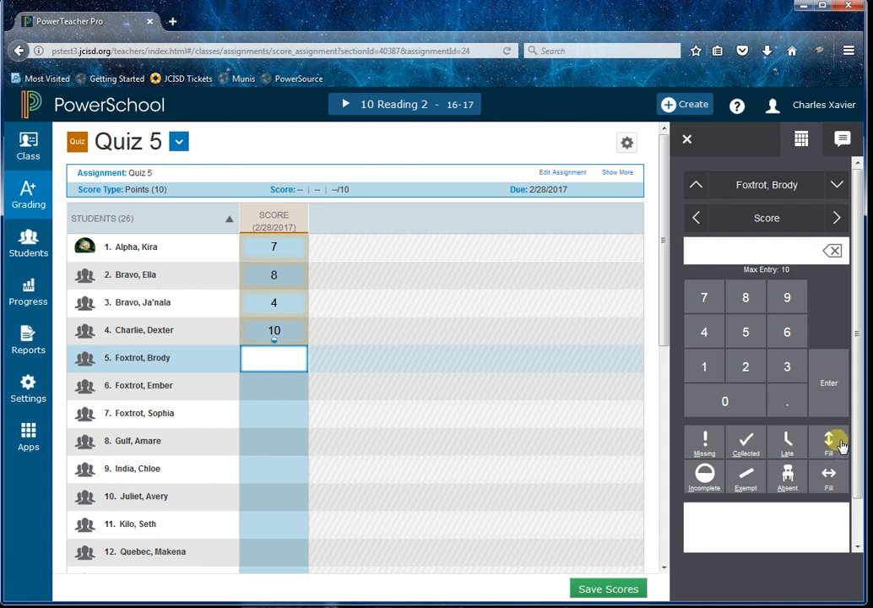
Enter 10 for the fifth student and fill that score down to the remaining students.
{"action": "left_click", "coordinate": [785, 251]}
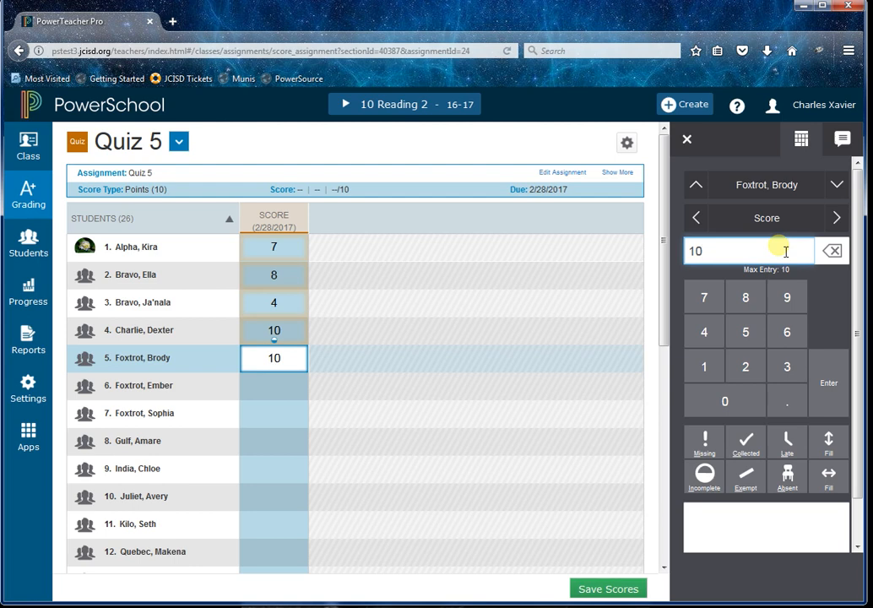
{"action": "left_click", "coordinate": [829, 439]}
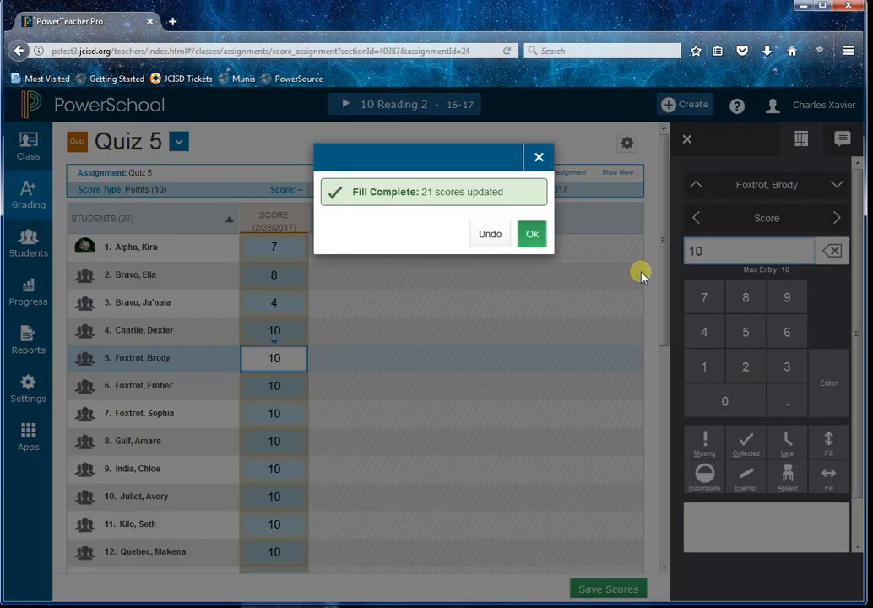
Clear all Quiz 5 scores by filling down an empty score from the fifth student.
{"action": "left_click", "coordinate": [536, 236]}
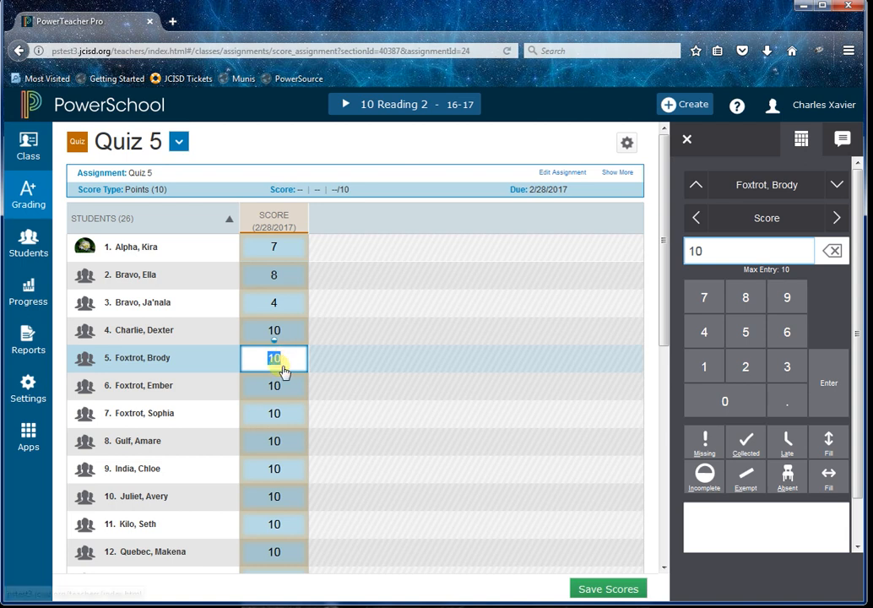
{"action": "left_click", "coordinate": [721, 256]}
{"action": "double_click", "coordinate": [722, 256]}
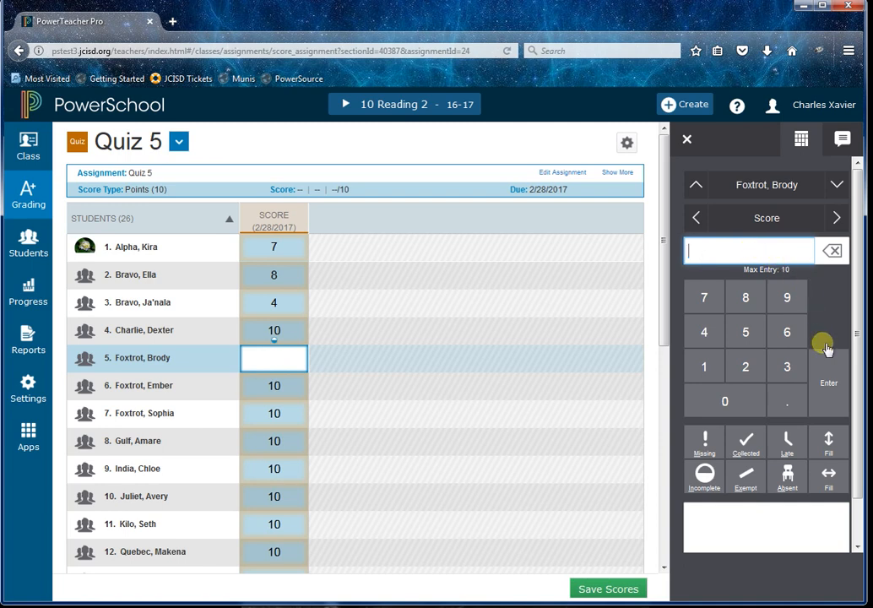
{"action": "left_click", "coordinate": [830, 443]}
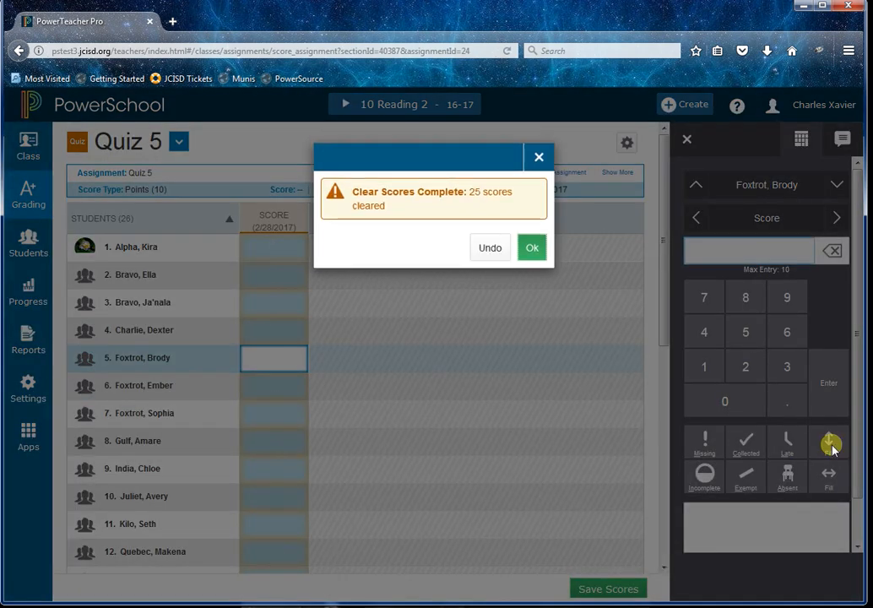
{"action": "left_click", "coordinate": [539, 249]}
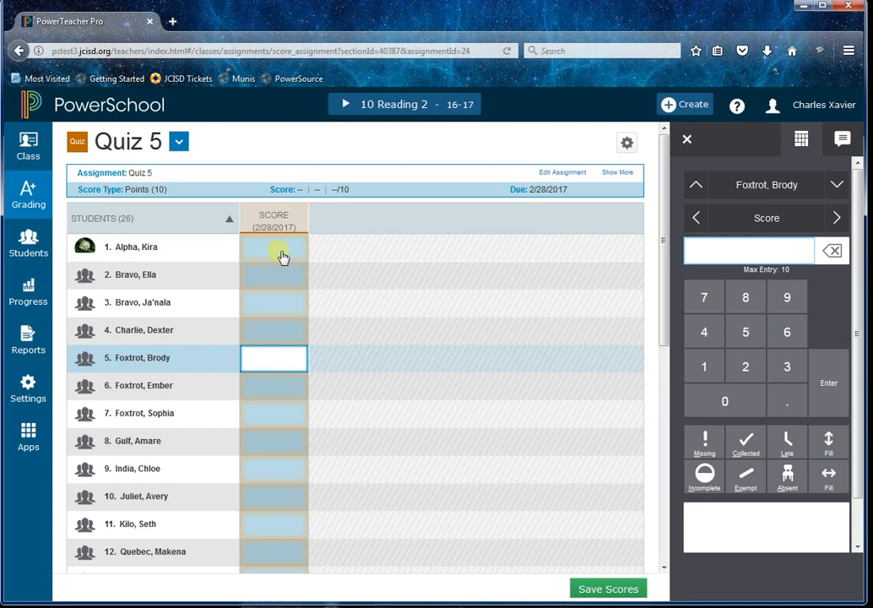
Enter 10 for the first student and fill that score down to every student.
{"action": "left_click", "coordinate": [282, 259]}
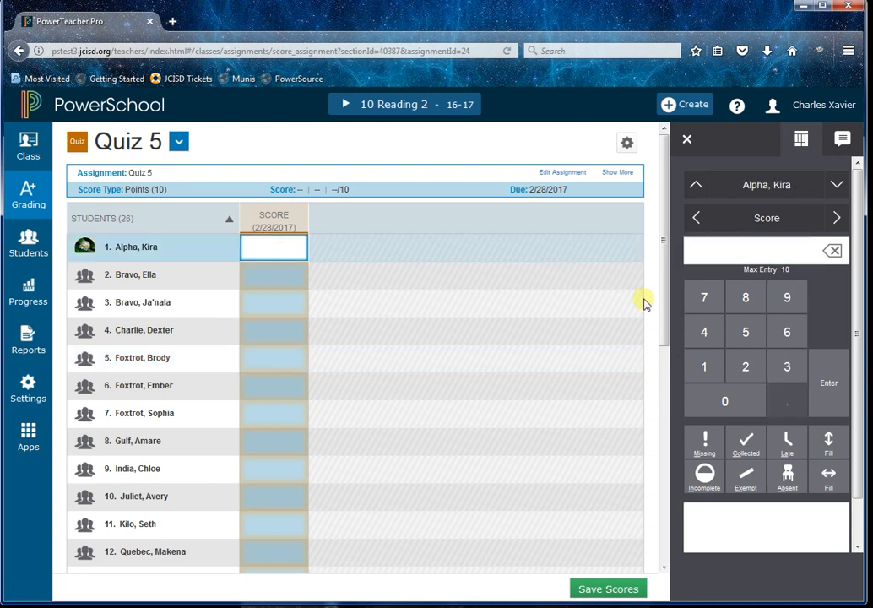
{"action": "left_click", "coordinate": [731, 258]}
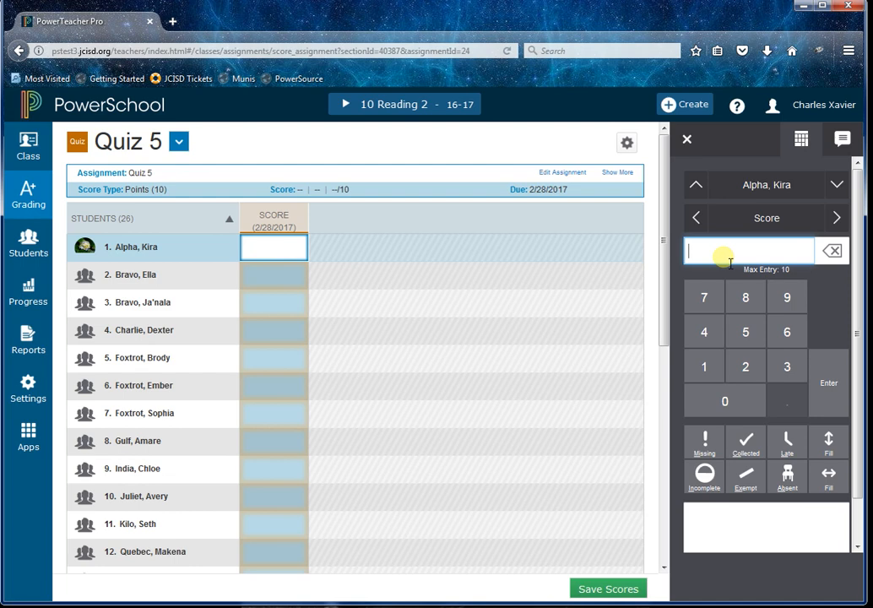
{"action": "type", "text": "10"}
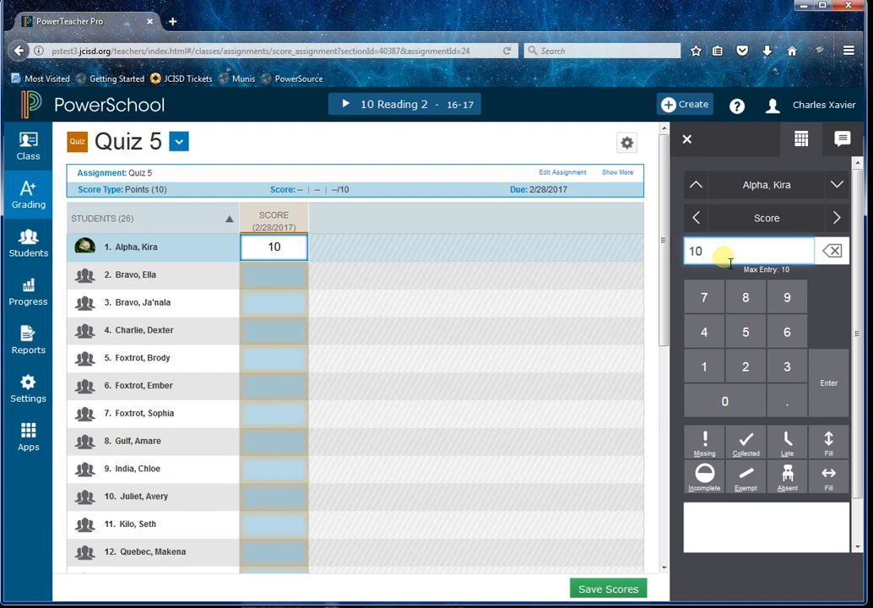
{"action": "left_click", "coordinate": [827, 441]}
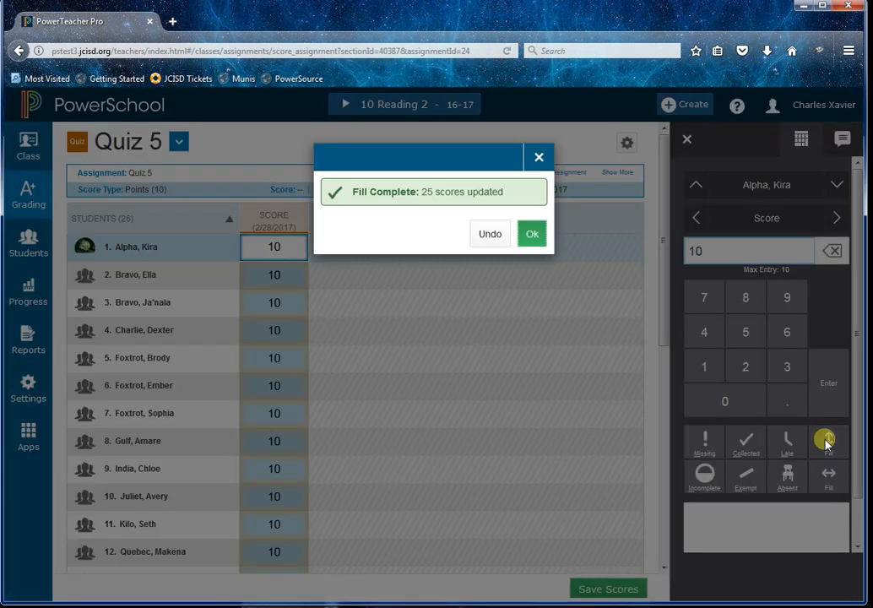
{"action": "left_click", "coordinate": [532, 234]}
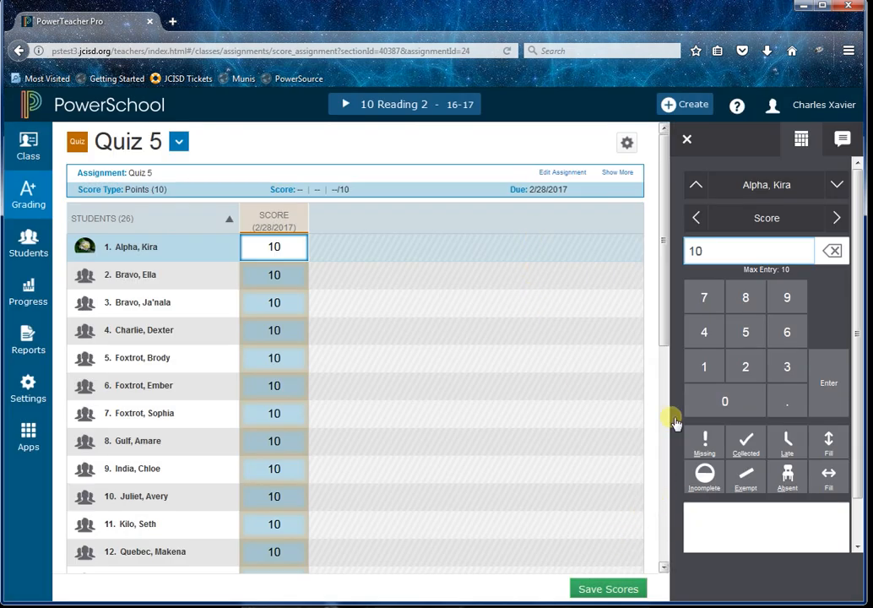
Clear the filled scores and give the first student a score of 10 with the comment Good Job.
{"action": "left_click", "coordinate": [754, 523]}
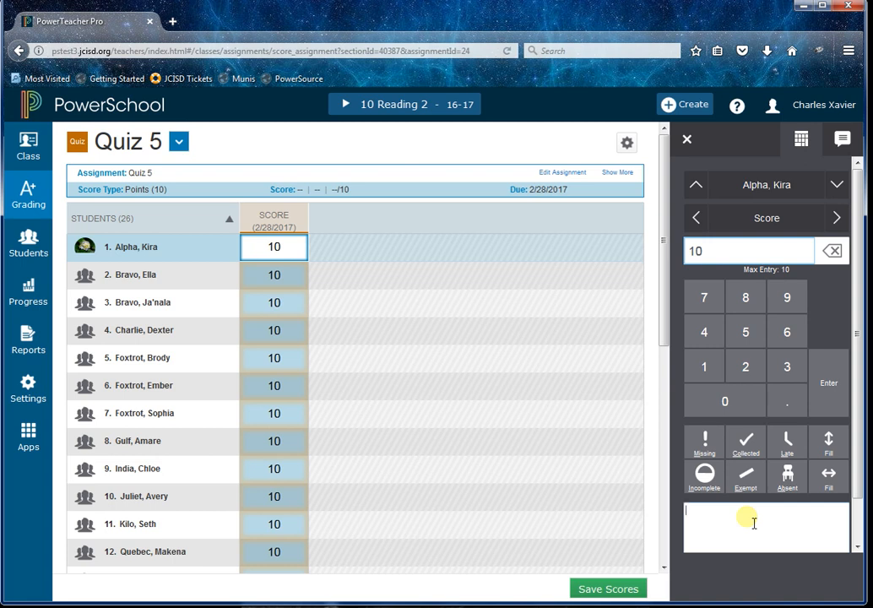
{"action": "left_click", "coordinate": [290, 226]}
{"action": "double_click", "coordinate": [288, 250]}
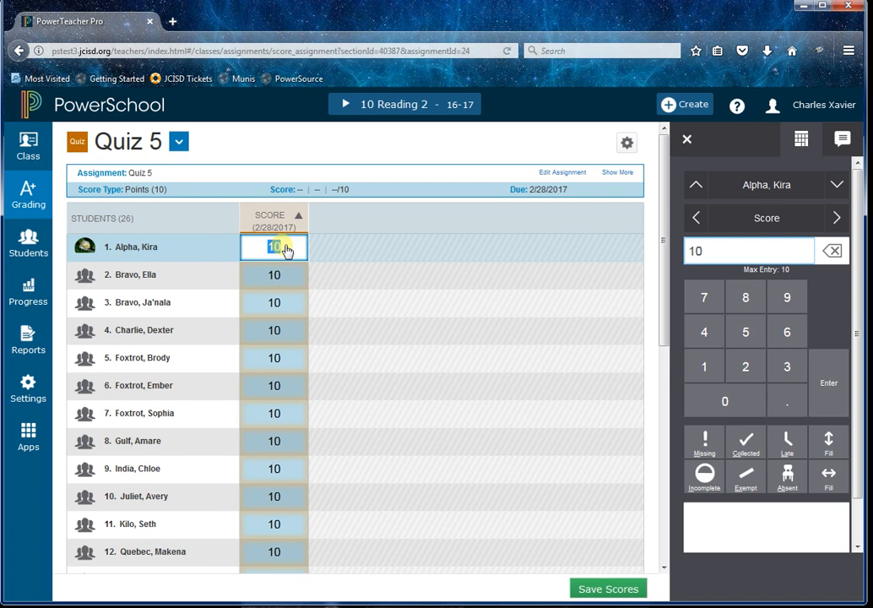
{"action": "left_click_drag", "start_coordinate": [718, 255], "coordinate": [689, 255]}
{"action": "key", "text": "BackSpace"}
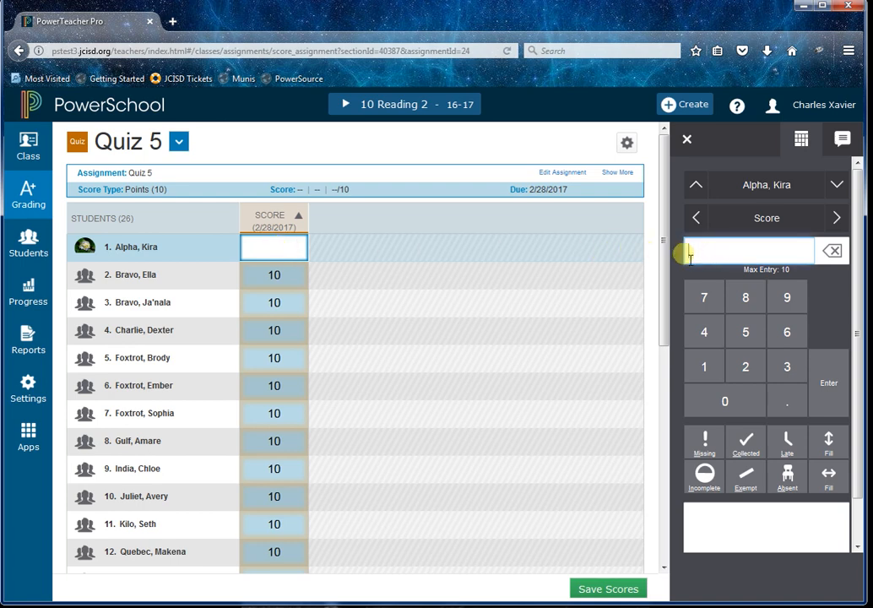
{"action": "left_click", "coordinate": [829, 440]}
{"action": "left_click", "coordinate": [532, 254]}
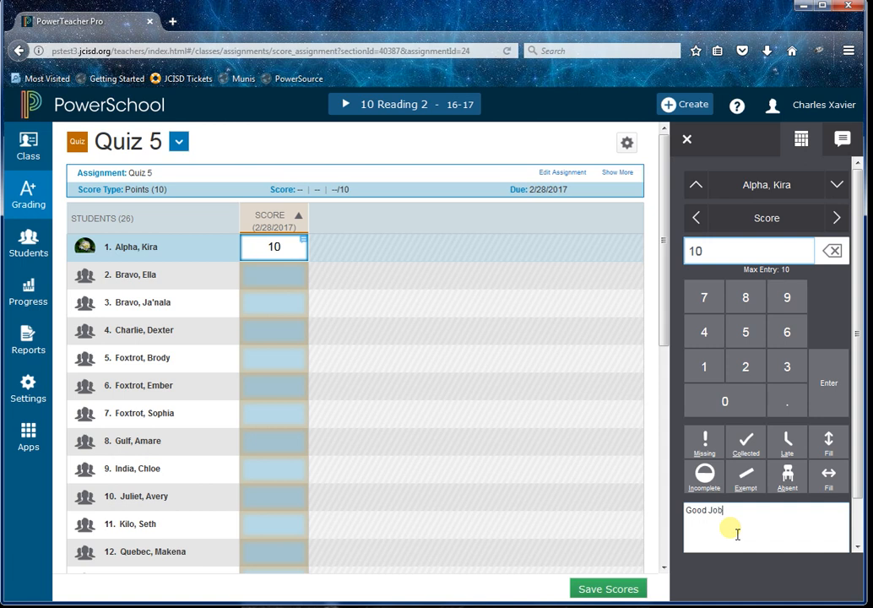
Fill the first student's scores, flags and comments down to all students.
{"action": "left_click", "coordinate": [829, 440]}
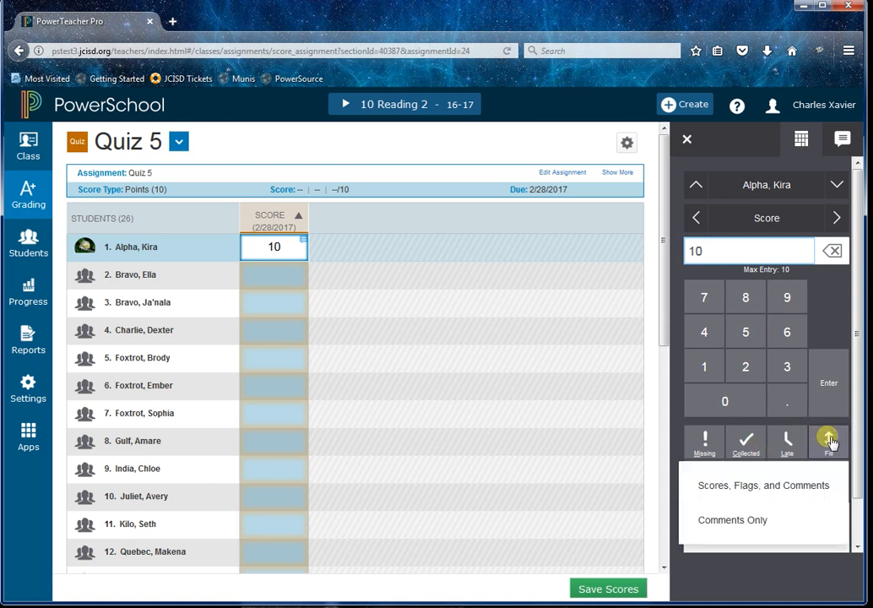
{"action": "left_click", "coordinate": [757, 496]}
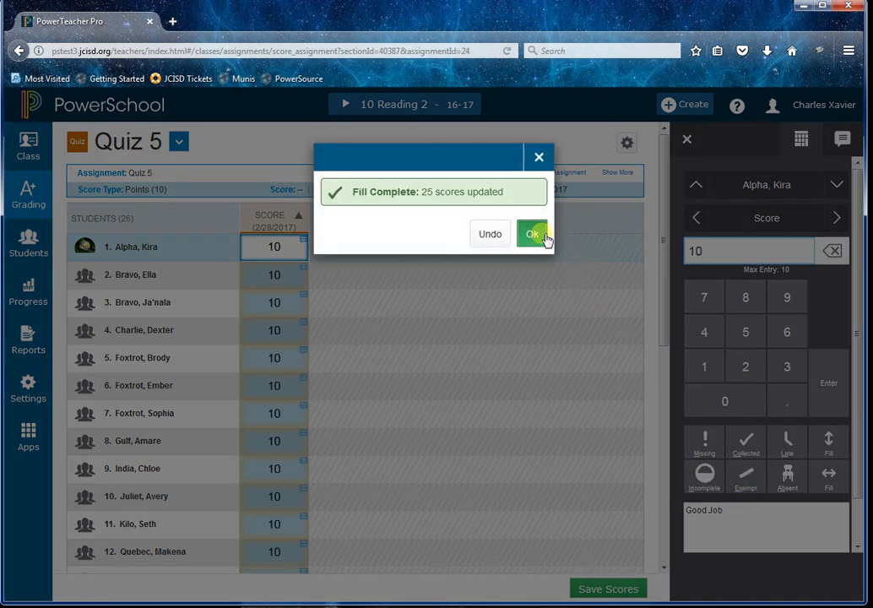
{"action": "left_click", "coordinate": [533, 234]}
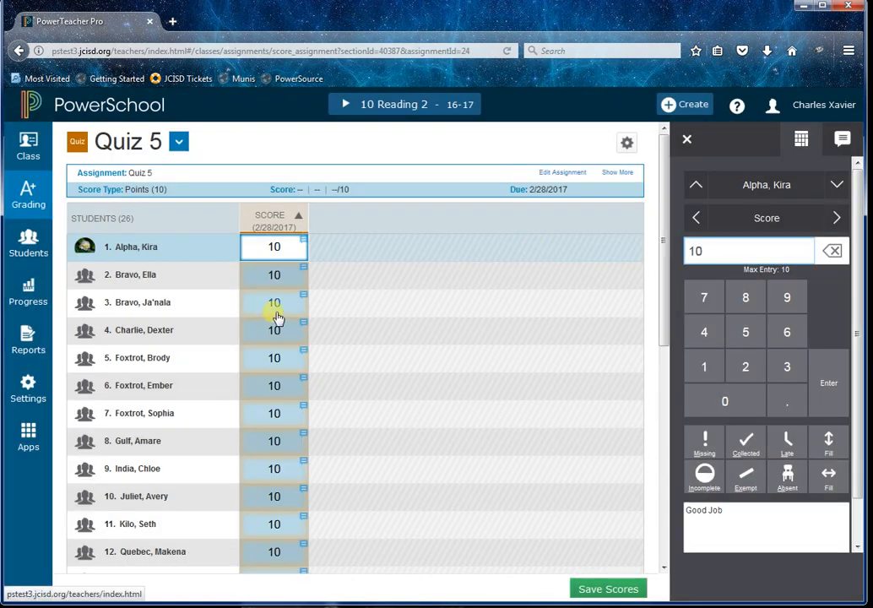
Save the Quiz 5 scores and dismiss the save notice.
{"action": "left_click", "coordinate": [609, 589]}
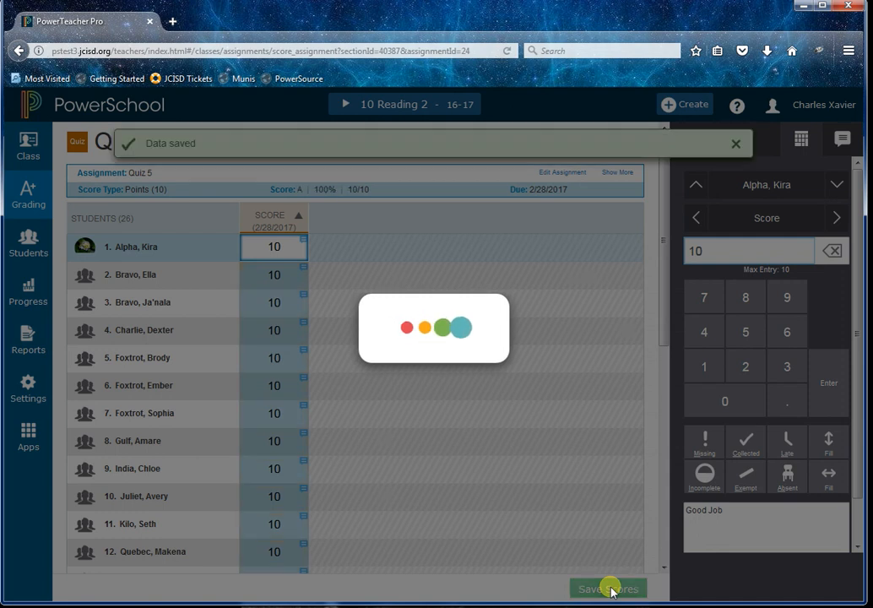
{"action": "left_click", "coordinate": [737, 143]}
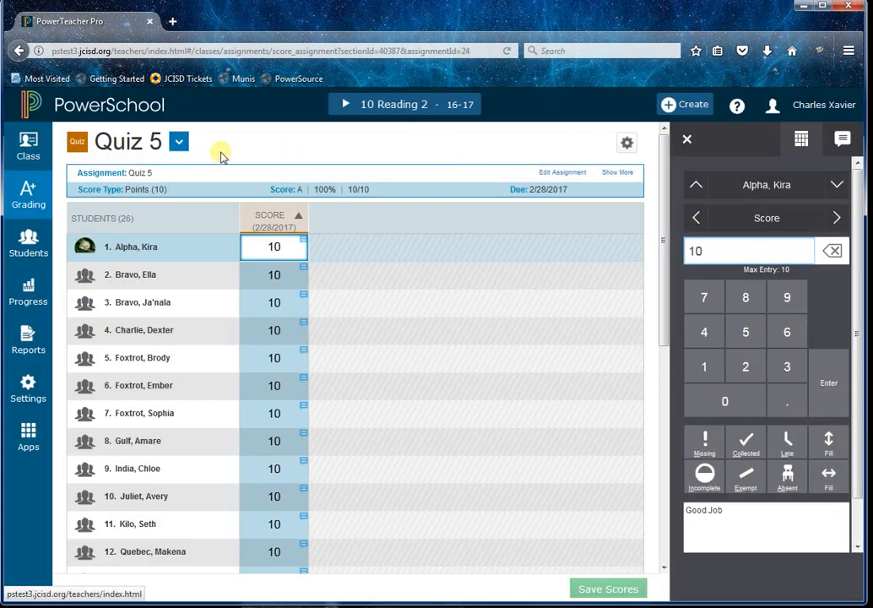
Open the assignment list from the Grading menu and show its filter bar.
{"action": "left_click", "coordinate": [178, 144]}
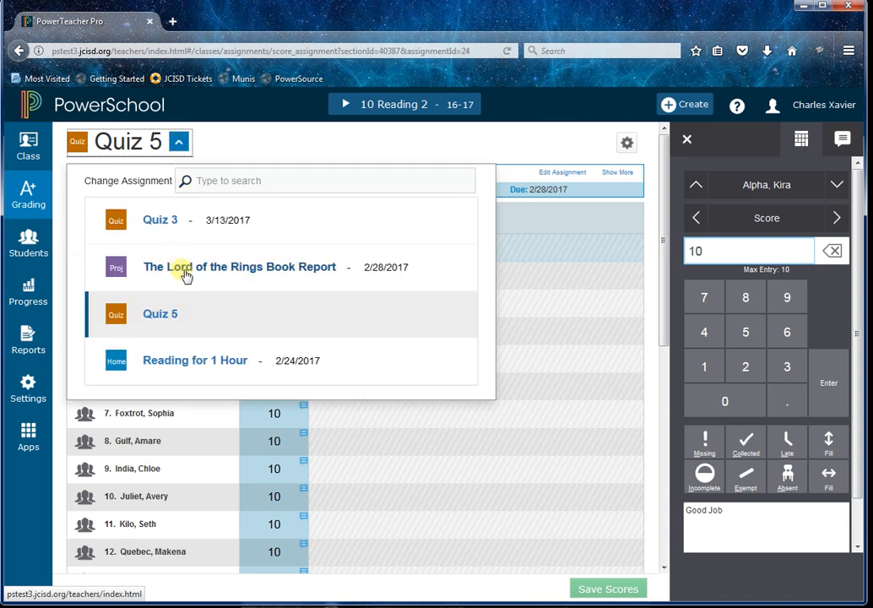
{"action": "left_click", "coordinate": [178, 142]}
{"action": "left_click", "coordinate": [29, 191]}
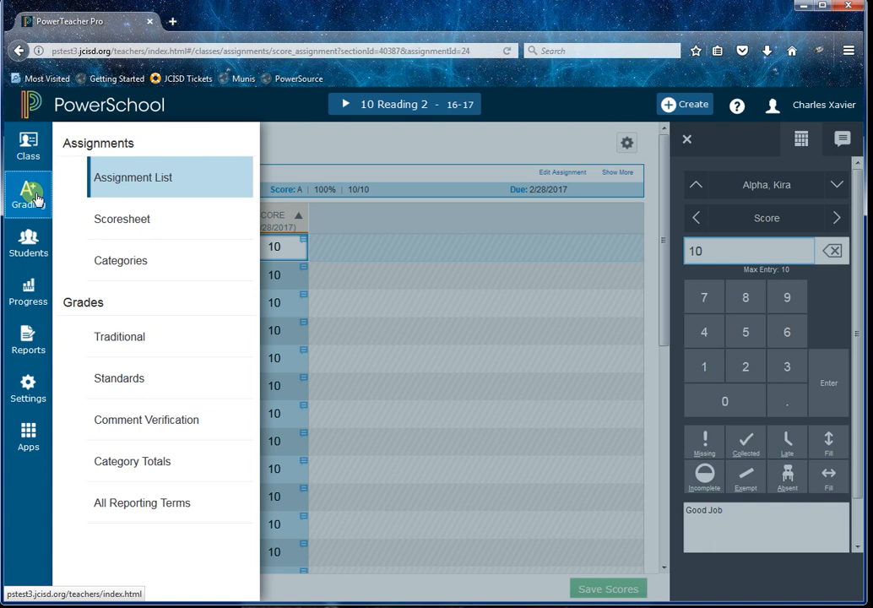
{"action": "left_click", "coordinate": [147, 182]}
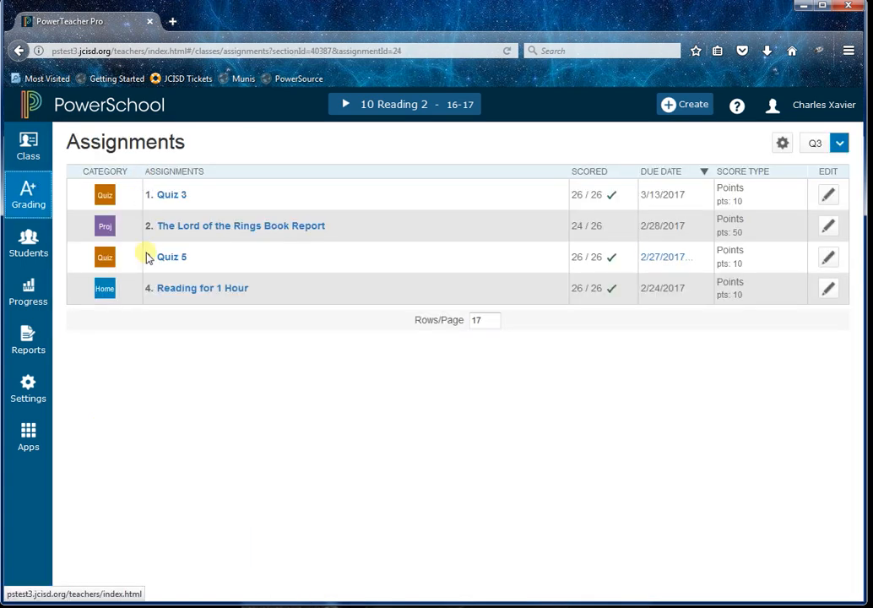
{"action": "left_click", "coordinate": [783, 144]}
{"action": "left_click", "coordinate": [719, 179]}
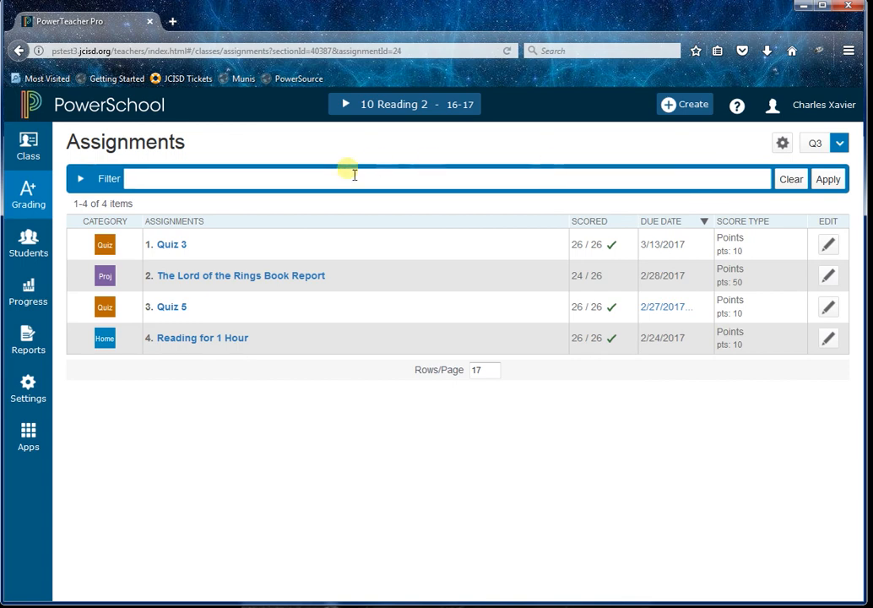
Open the Q3 scoresheet and select the second student's Reading for 1 Hour score.
{"action": "left_click", "coordinate": [30, 194]}
{"action": "left_click", "coordinate": [105, 219]}
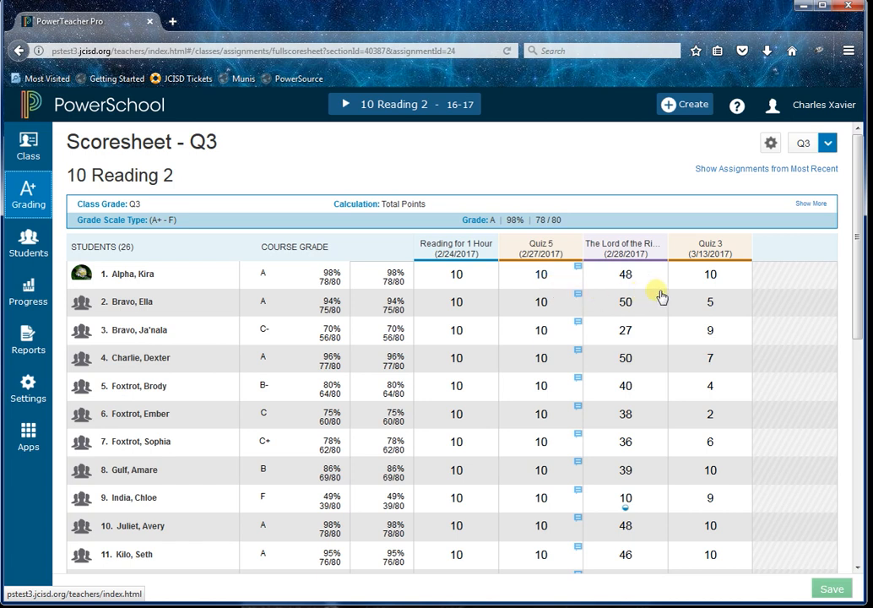
{"action": "left_click", "coordinate": [460, 275]}
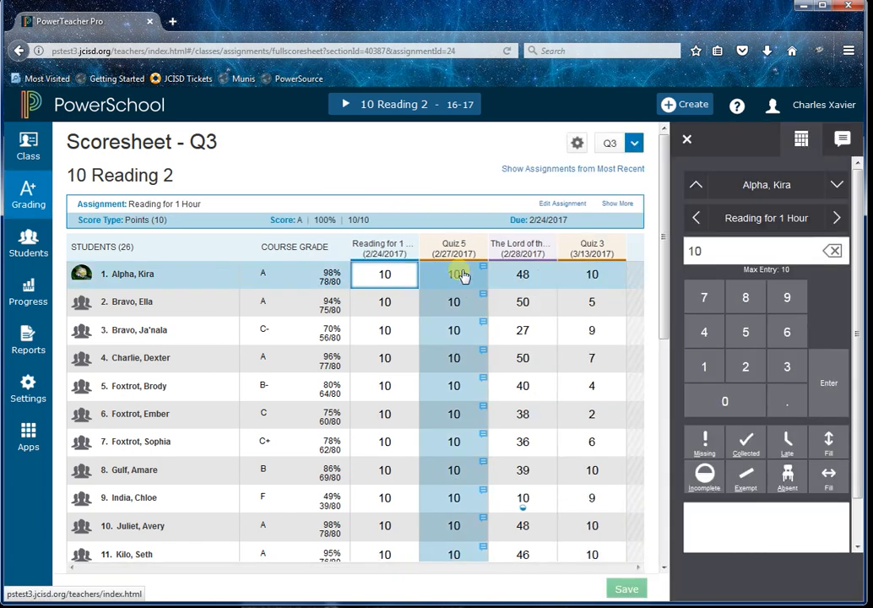
{"action": "left_click", "coordinate": [388, 302]}
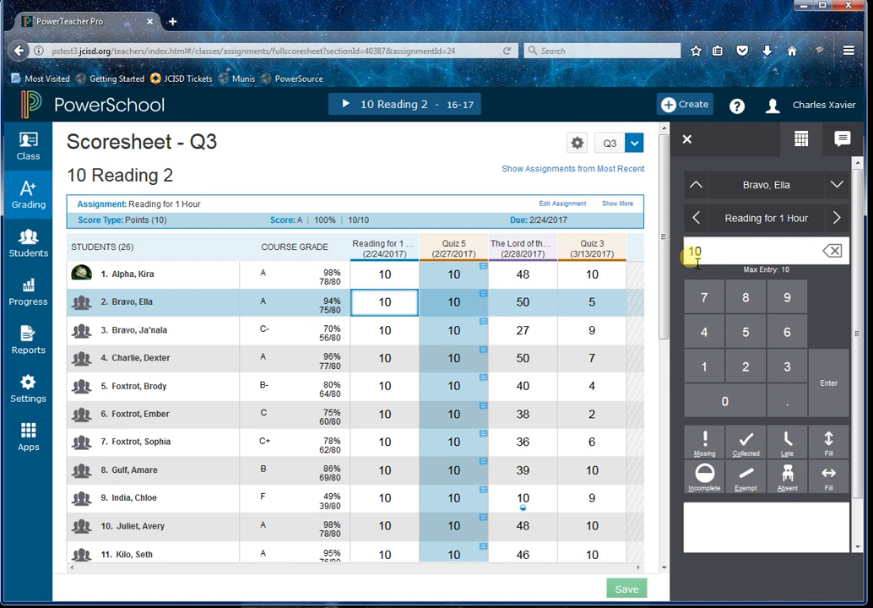
Hide the scoresheet summary and show it again.
{"action": "left_click", "coordinate": [578, 145]}
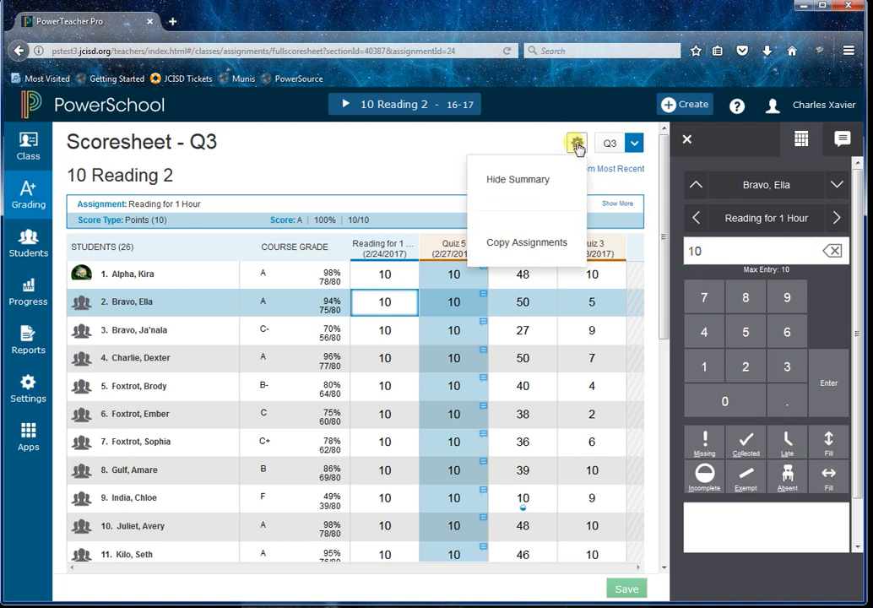
{"action": "left_click", "coordinate": [551, 179]}
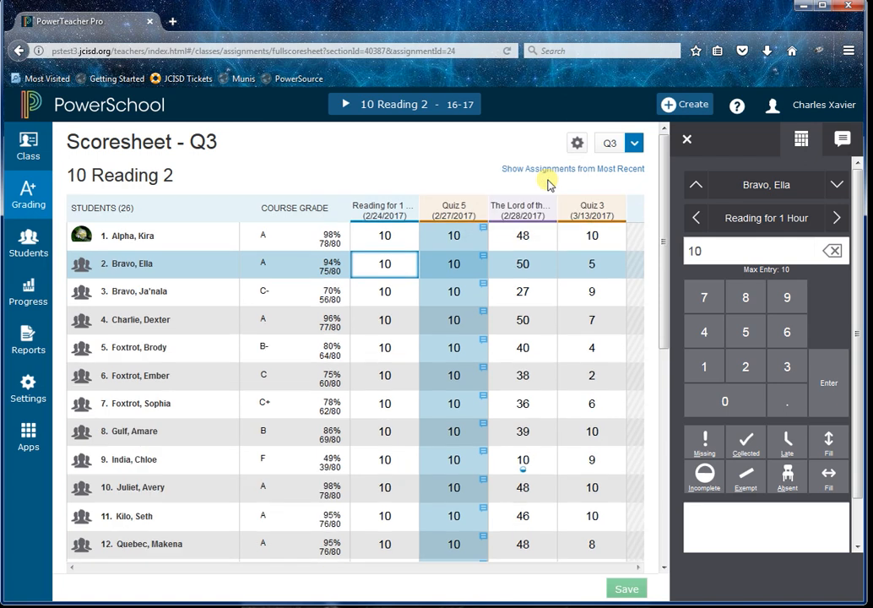
{"action": "left_click", "coordinate": [577, 143]}
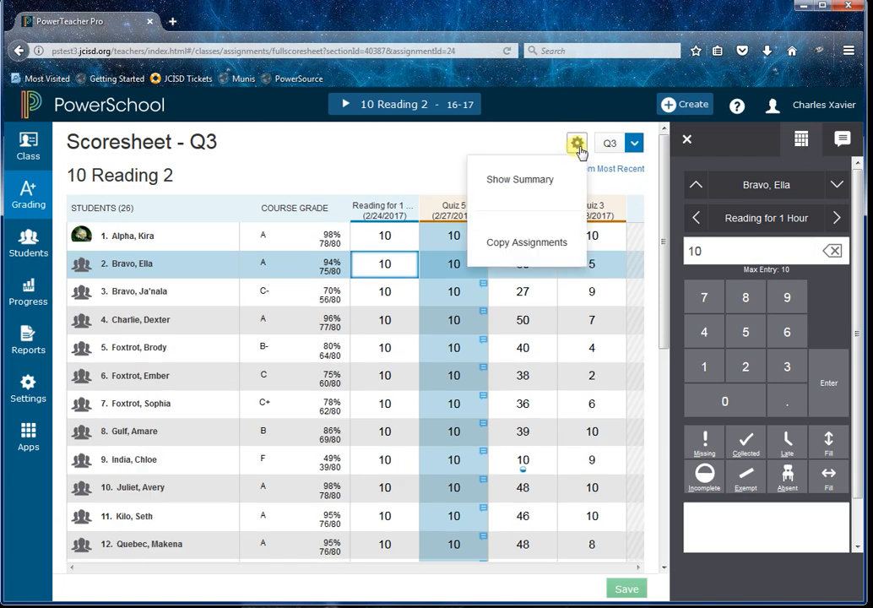
{"action": "left_click", "coordinate": [543, 188]}
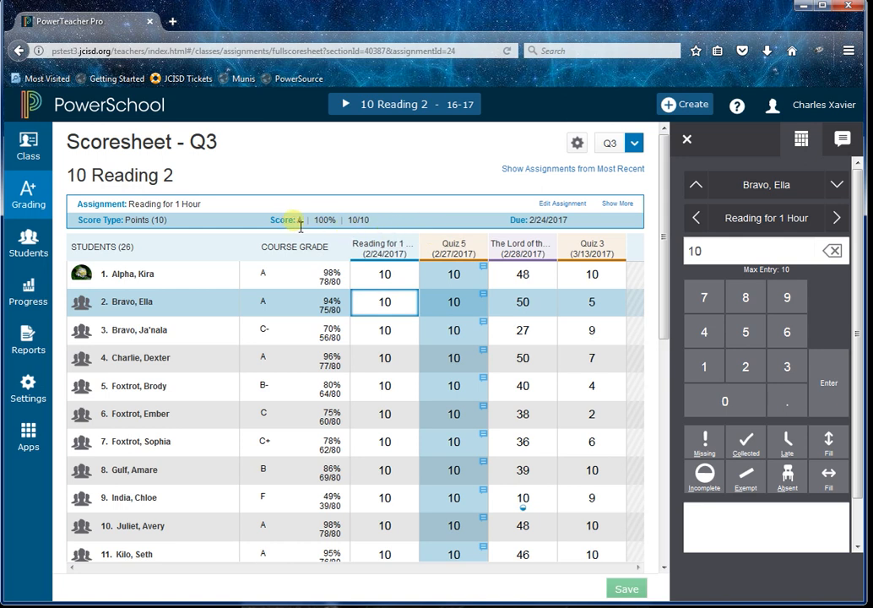
Select the second student's Quiz 5, Lord of the Rings and Quiz 3 scores in turn.
{"action": "left_click", "coordinate": [456, 303]}
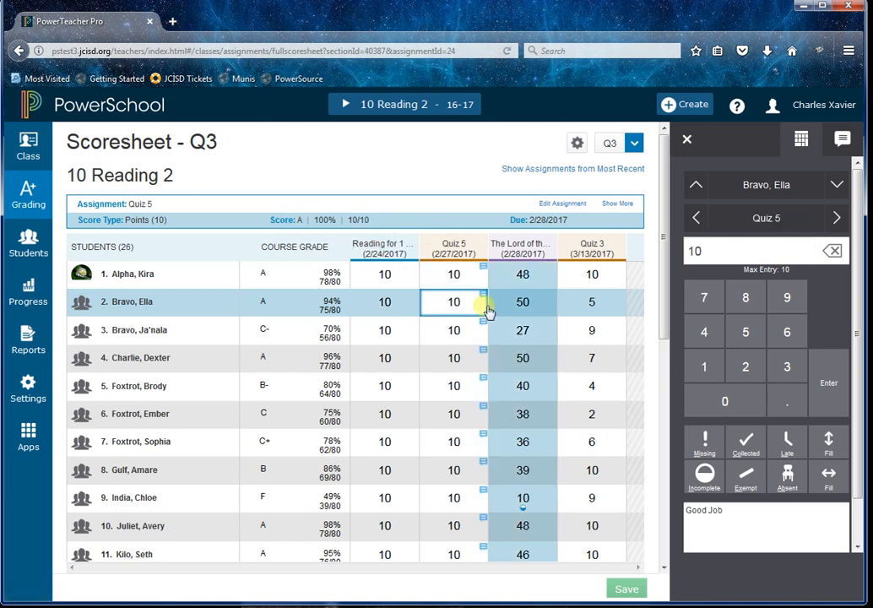
{"action": "left_click", "coordinate": [520, 302]}
{"action": "left_click", "coordinate": [598, 310]}
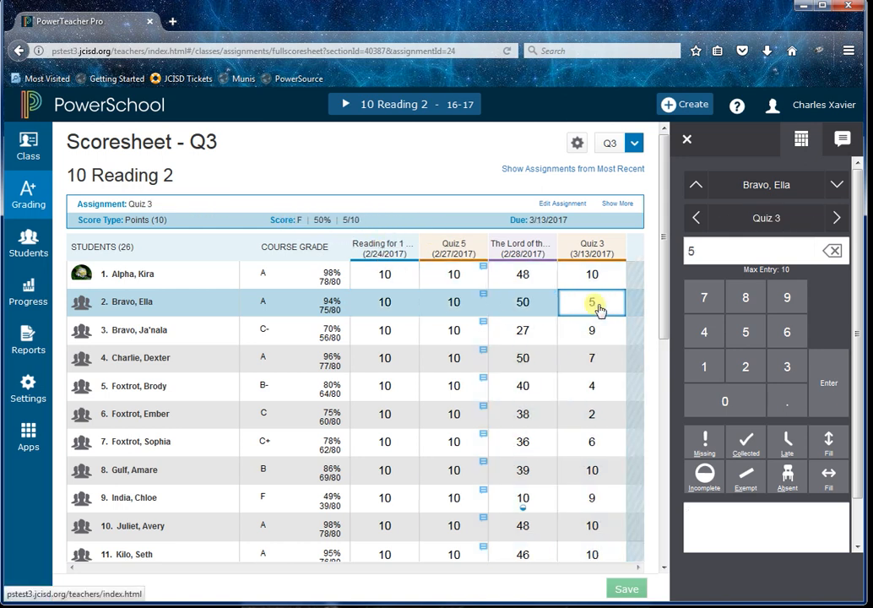
Expand the assignment details to examine the grade scale, then collapse them.
{"action": "left_click", "coordinate": [624, 206]}
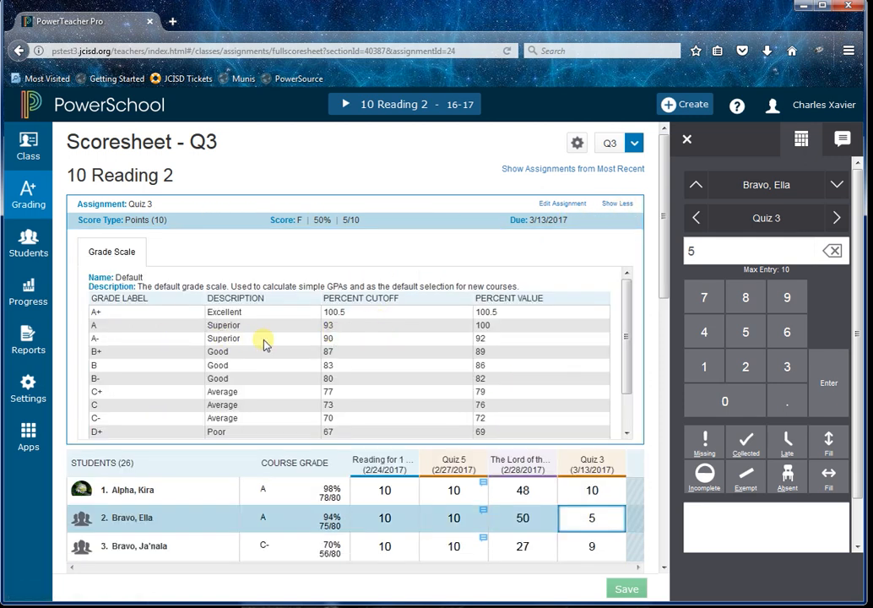
{"action": "scroll", "coordinate": [475, 414], "scroll_direction": "down", "scroll_amount": 2}
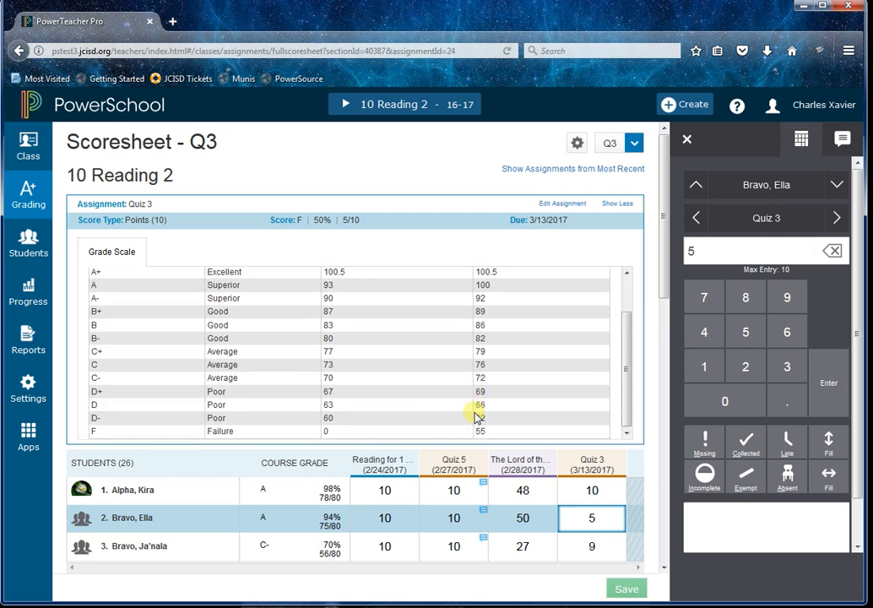
{"action": "scroll", "coordinate": [565, 467], "scroll_direction": "down", "scroll_amount": 2}
{"action": "left_click", "coordinate": [604, 469]}
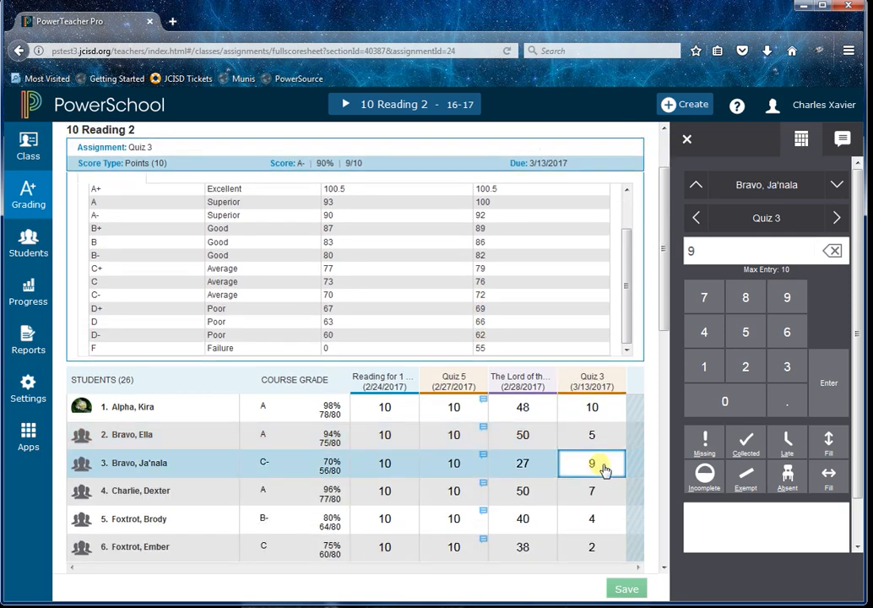
{"action": "scroll", "coordinate": [601, 439], "scroll_direction": "up", "scroll_amount": 2}
{"action": "scroll", "coordinate": [598, 388], "scroll_direction": "up", "scroll_amount": 3}
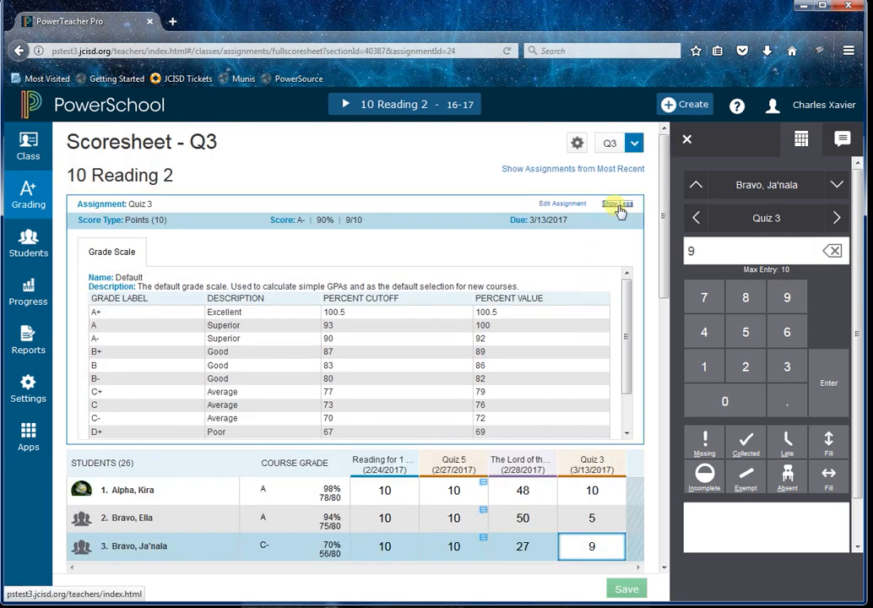
{"action": "left_click", "coordinate": [619, 206]}
{"action": "left_click_drag", "start_coordinate": [669, 318], "coordinate": [667, 333]}
{"action": "left_click", "coordinate": [602, 349]}
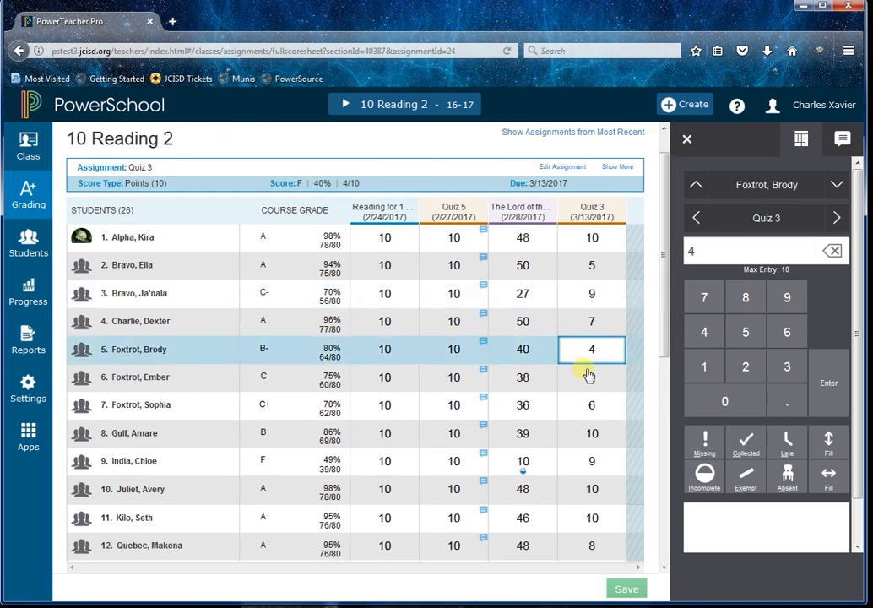